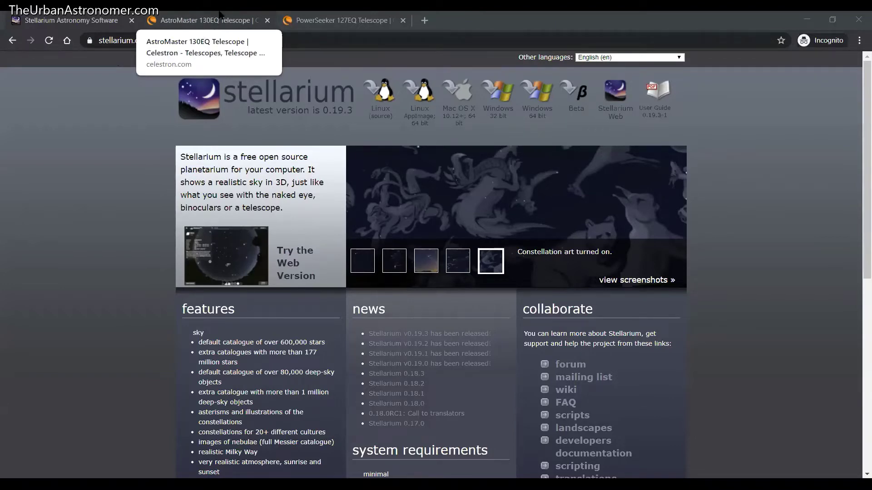
- View the AstroMaster 130EQ and PowerSeeker 127EQ product pages, highlighting the model number in the PowerSeeker title
left_click(219, 14)
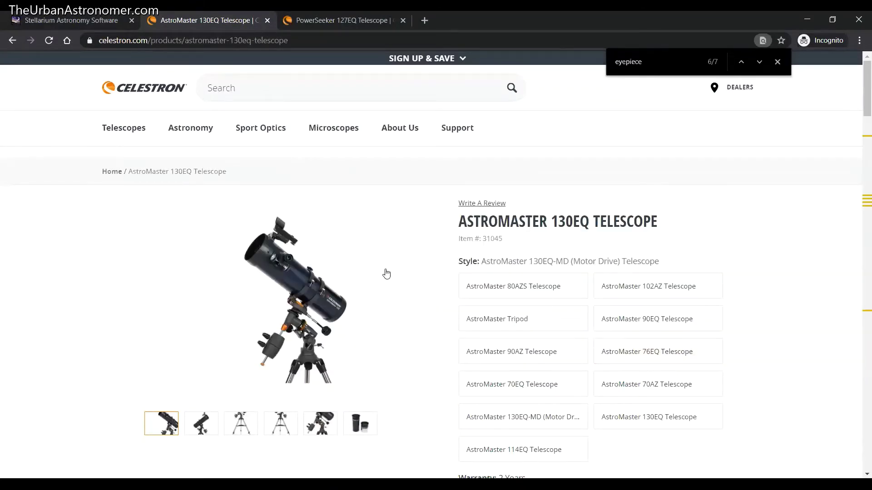
scroll(387, 273, "down", 2)
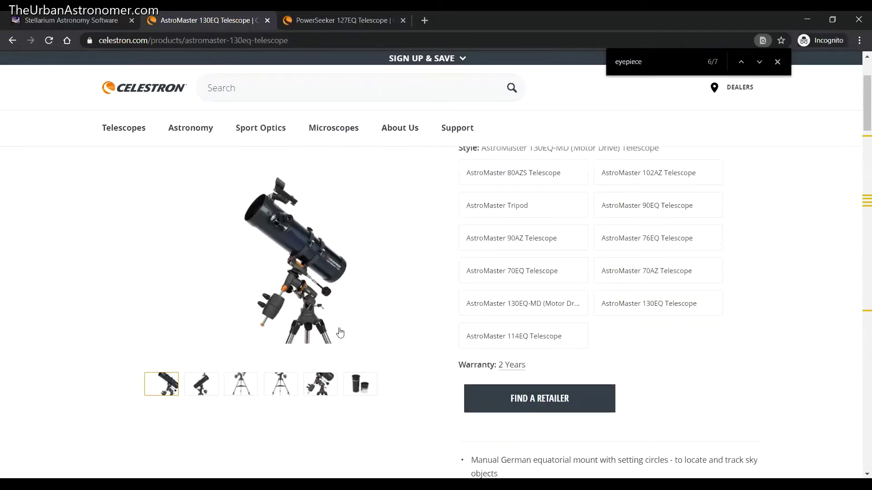
left_click(355, 13)
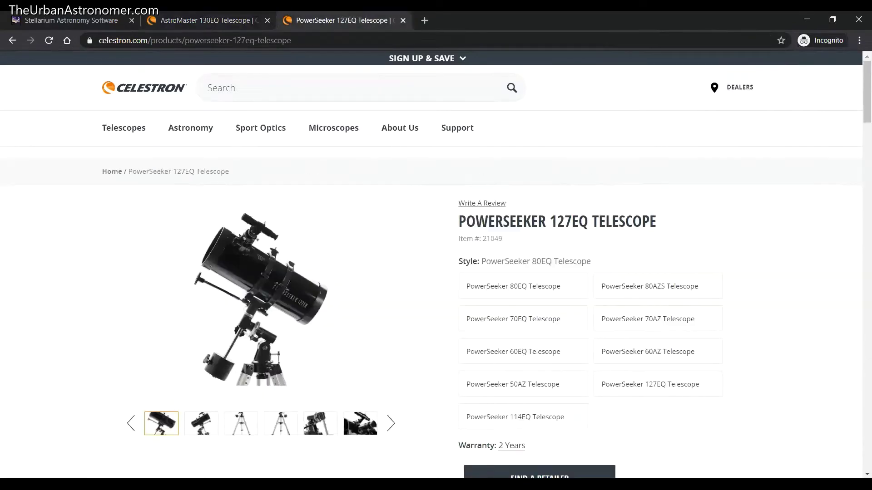
scroll(499, 286, "down", 1)
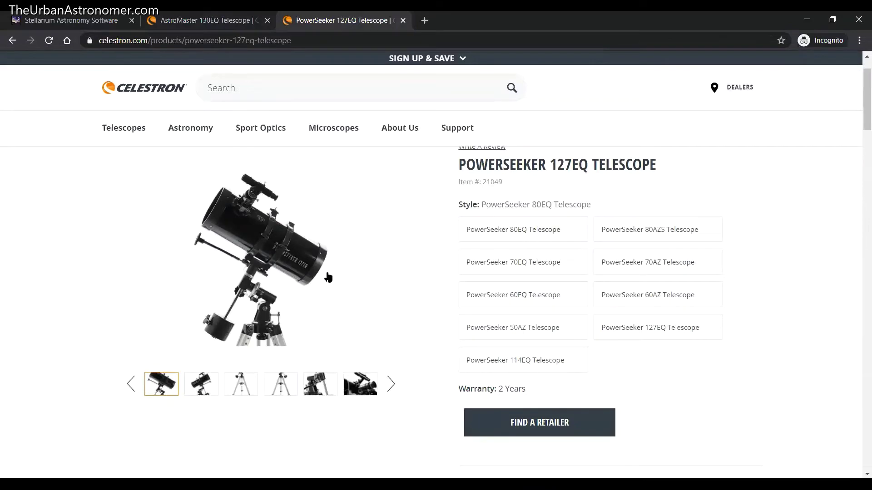
scroll(295, 266, "down", 4)
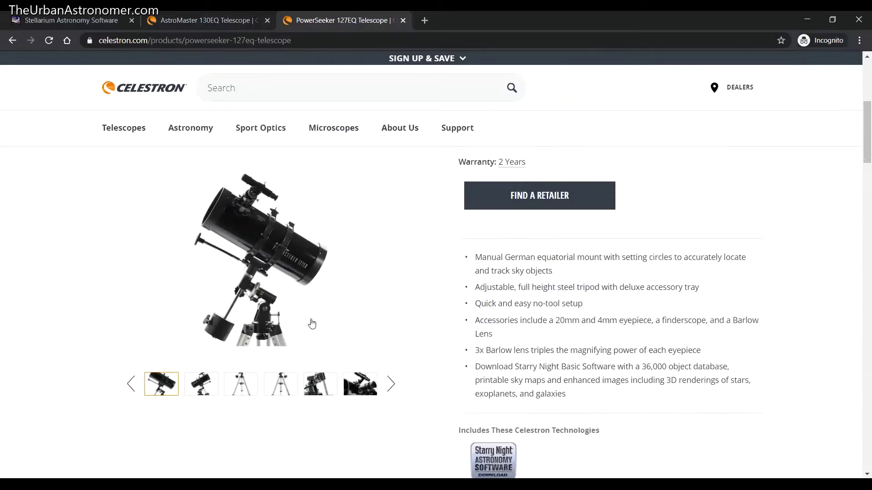
scroll(621, 301, "up", 5)
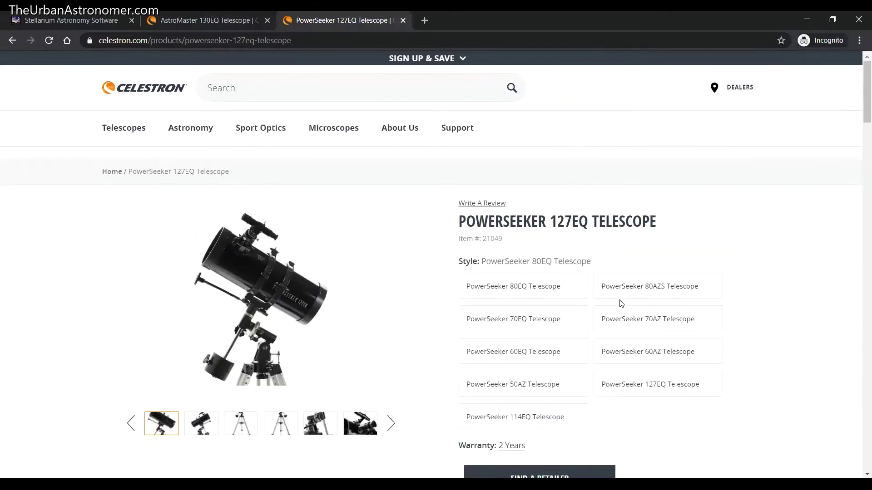
left_click_drag(553, 221, 572, 221)
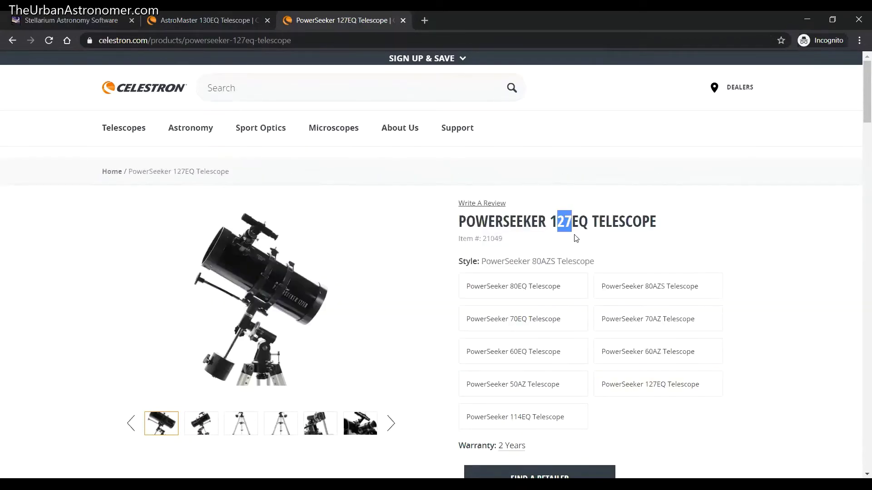
- Highlight the focal ratio and aperture in the AstroMaster 130EQ's optical tube specifications
left_click(154, 20)
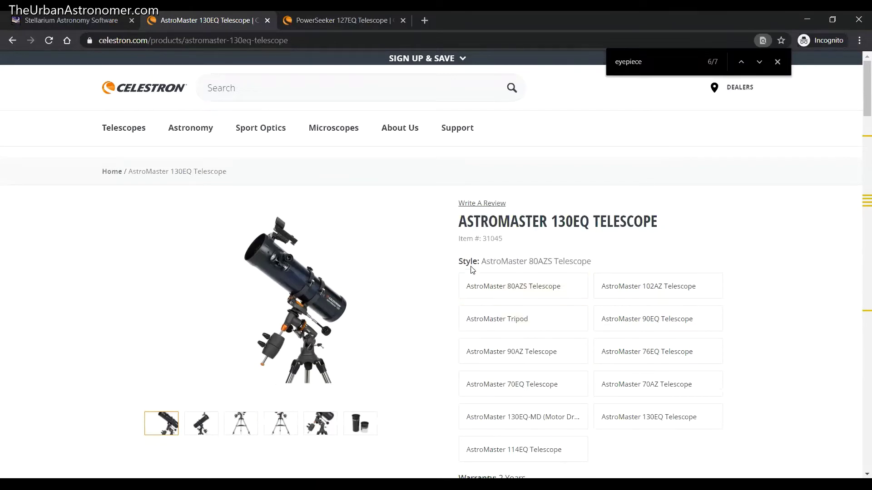
scroll(755, 313, "down", 6)
scroll(755, 313, "down", 10)
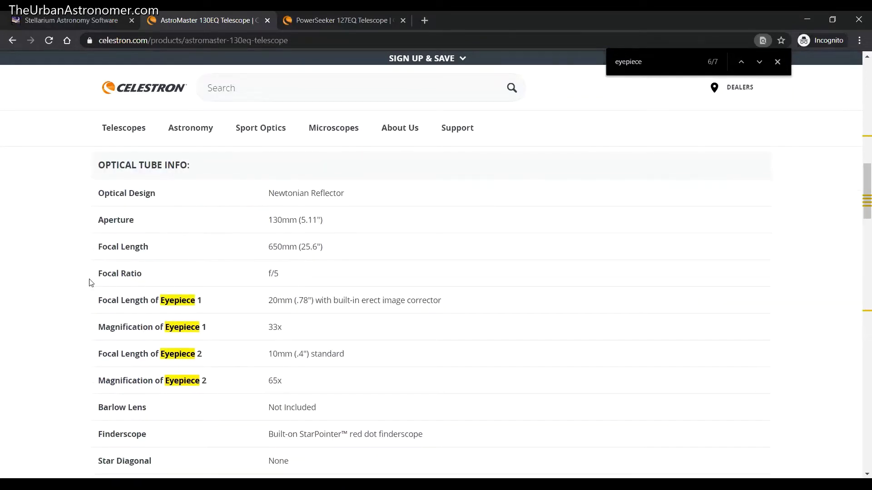
left_click_drag(94, 274, 162, 275)
left_click_drag(273, 274, 282, 275)
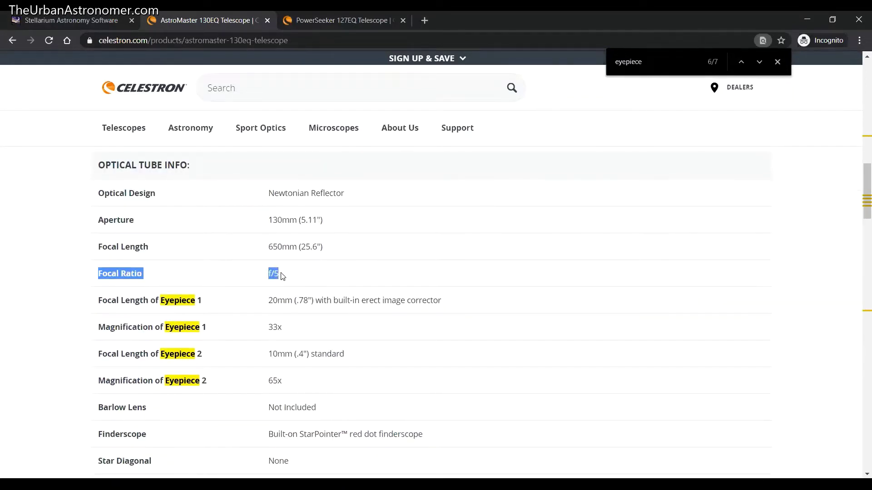
left_click_drag(254, 222, 347, 219)
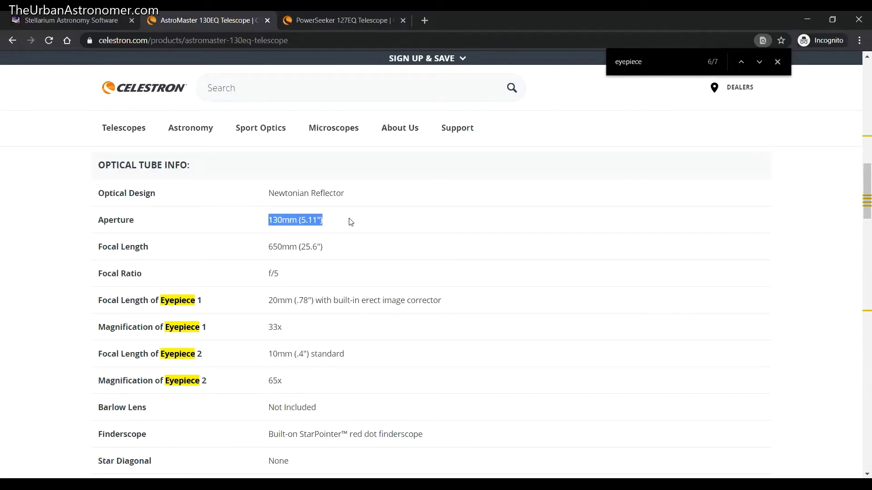
- Find the PowerSeeker 127EQ's optical tube specifications and highlight its aperture and focal ratio for comparison
left_click(379, 18)
scroll(304, 324, "down", 7)
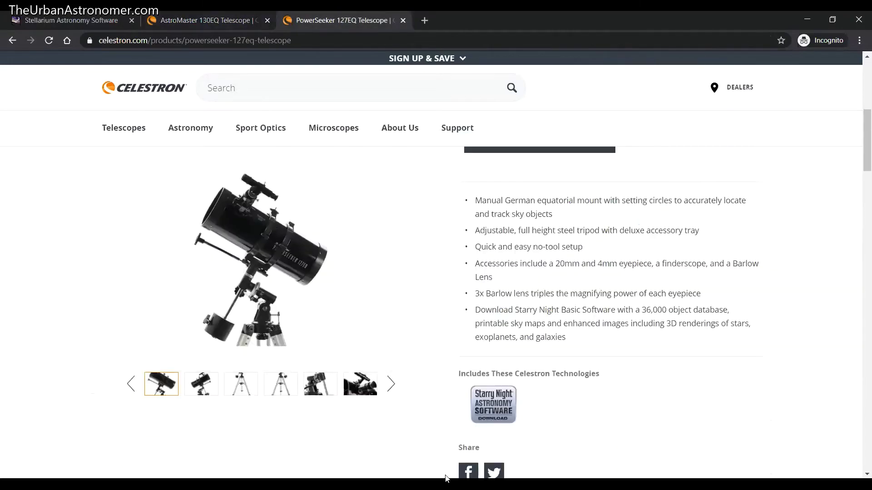
scroll(450, 312, "down", 1)
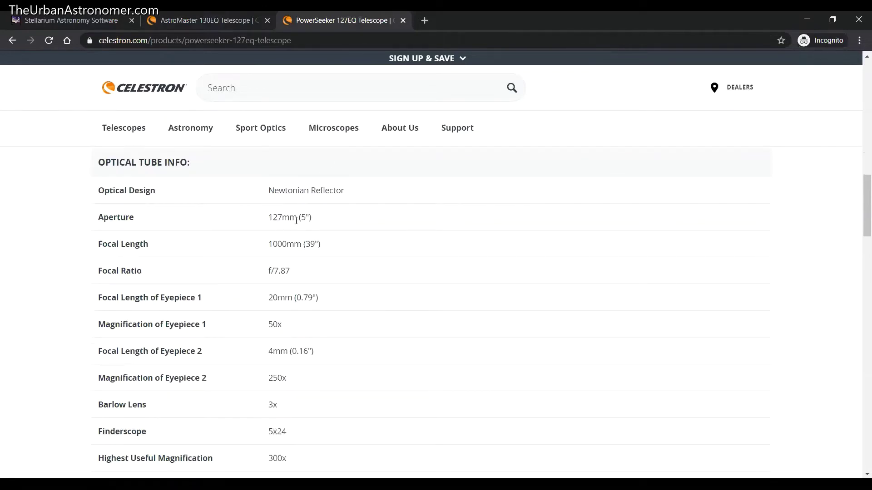
left_click_drag(262, 222, 313, 218)
left_click_drag(268, 271, 298, 271)
- Go back to the AstroMaster 130EQ specifications and recheck its aperture and focal ratio
left_click(212, 20)
left_click(270, 221)
left_click_drag(270, 222, 284, 225)
scroll(308, 296, "up", 3)
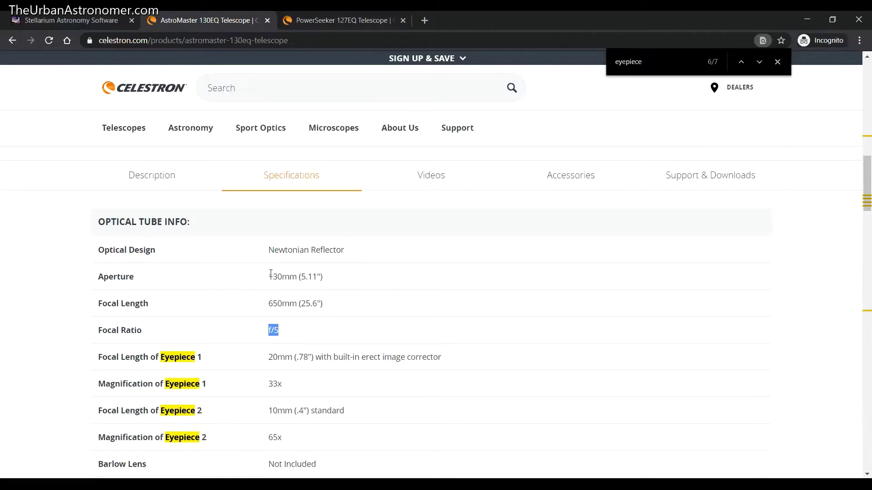
left_click_drag(268, 277, 294, 278)
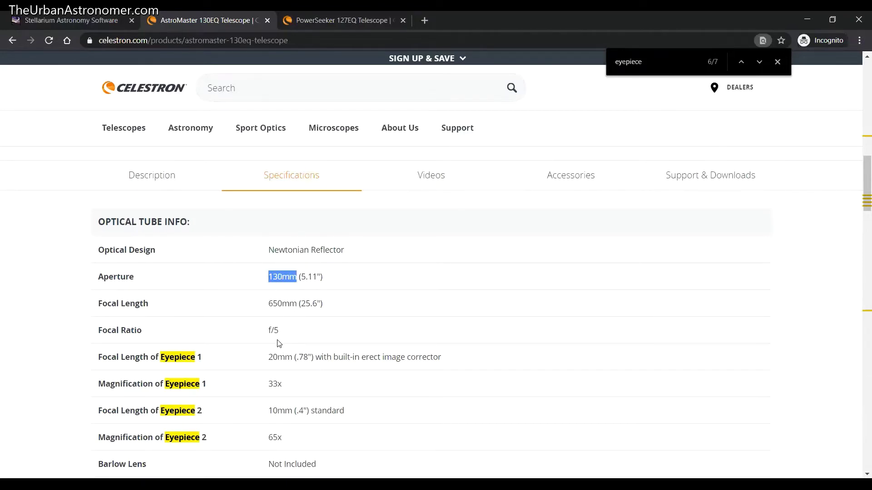
- Examine the rest of the PowerSeeker 127EQ specifications, from magnification and resolution through to the mount information
left_click(304, 17)
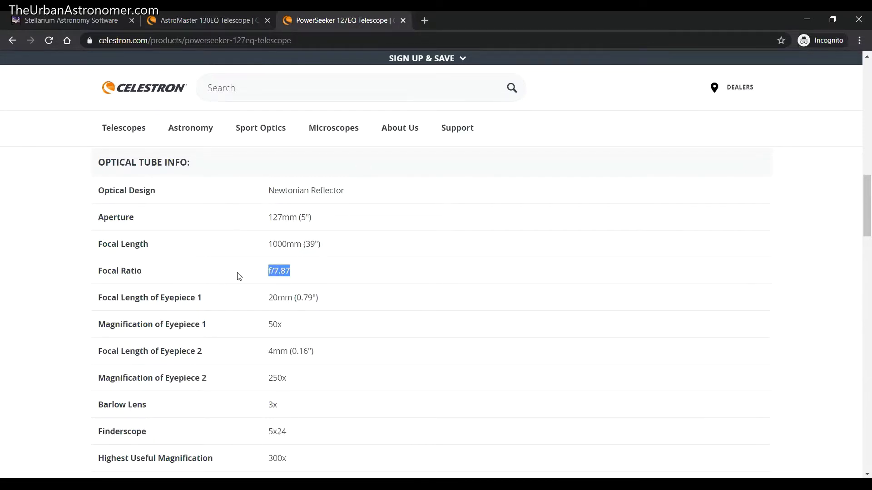
scroll(240, 266, "down", 10)
scroll(240, 266, "up", 4)
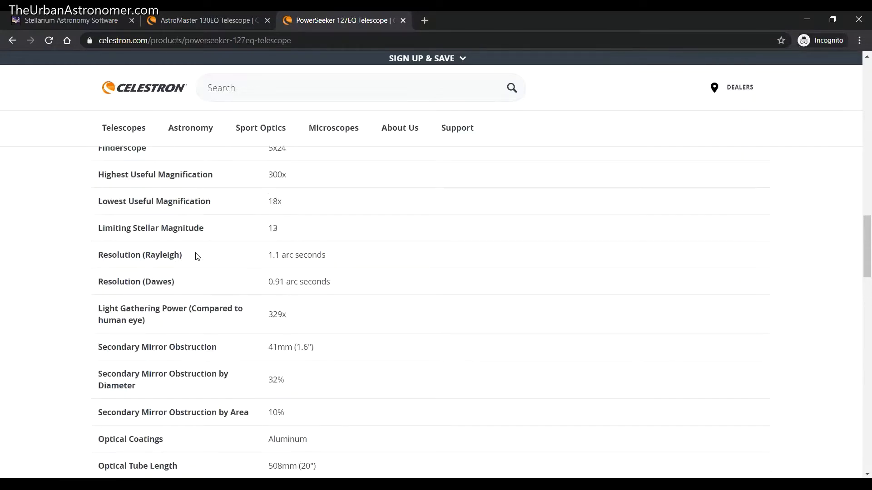
scroll(197, 257, "down", 3)
scroll(195, 256, "up", 3)
scroll(286, 292, "down", 6)
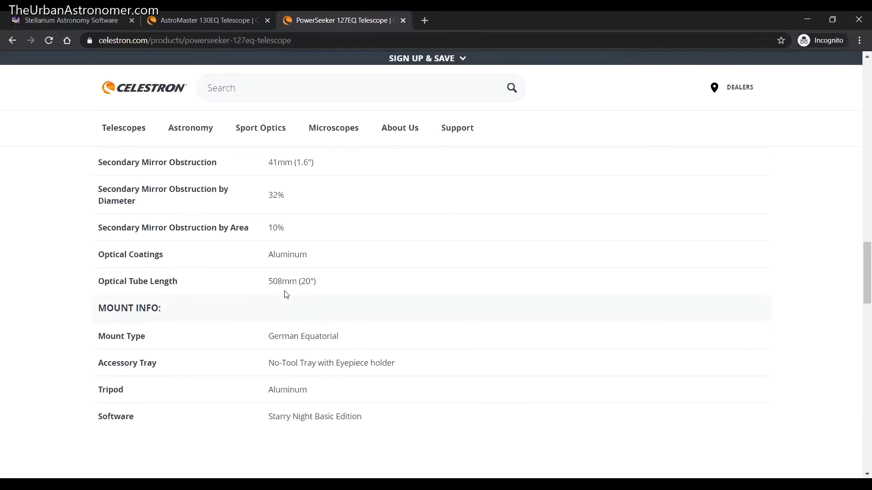
scroll(285, 291, "up", 3)
scroll(285, 291, "up", 1)
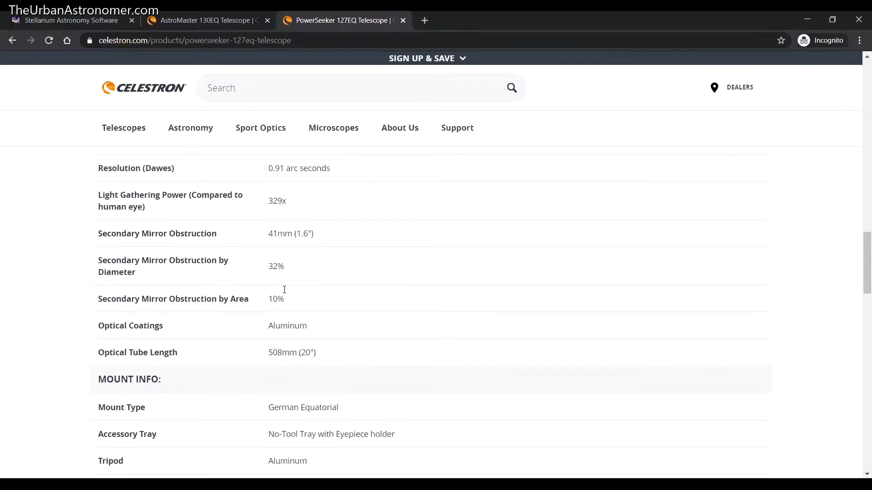
- Search the PowerSeeker 127EQ page for "10mm", shorten the search to "10" and step through the matches
key("ctrl+f")
type("`0")
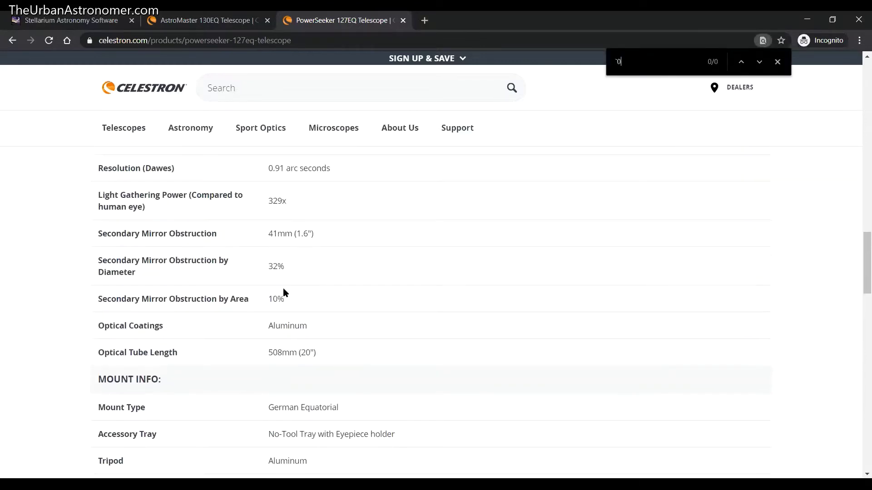
key("BackSpace")
key("BackSpace")
type("10mm")
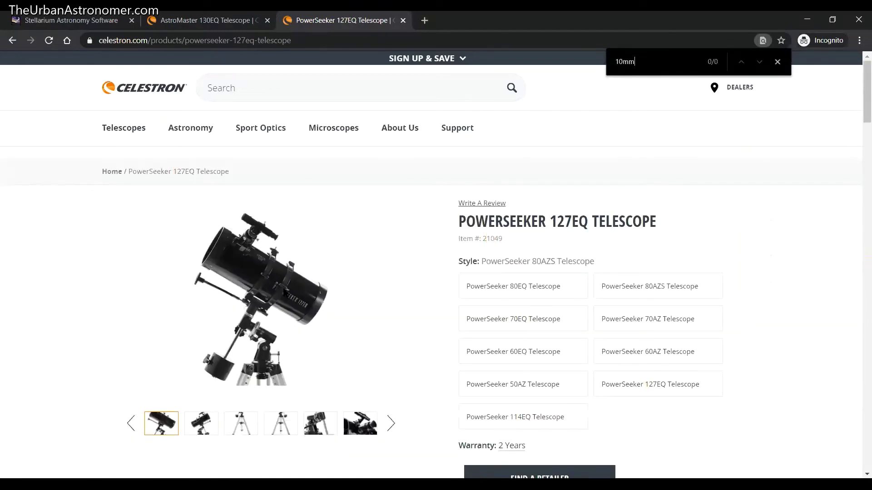
key("BackSpace")
key("BackSpace")
key("Return")
key("Return")
key("Return")
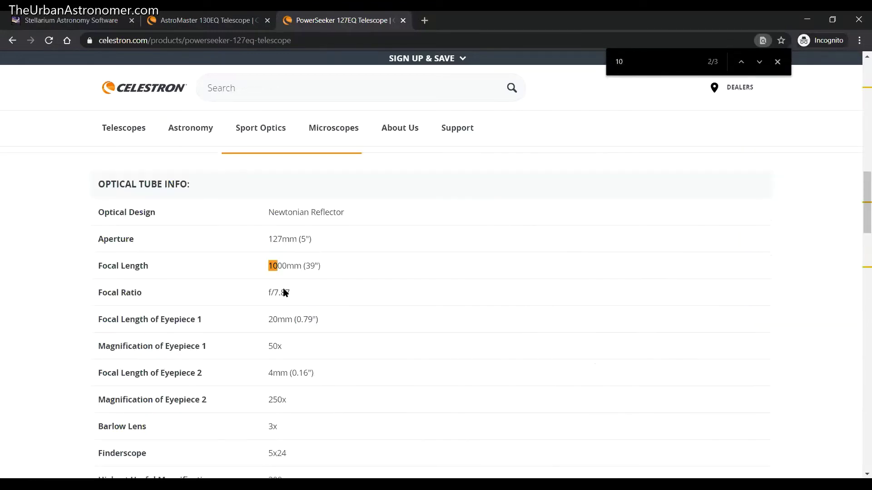
key("Return")
key("Return")
key("Return")
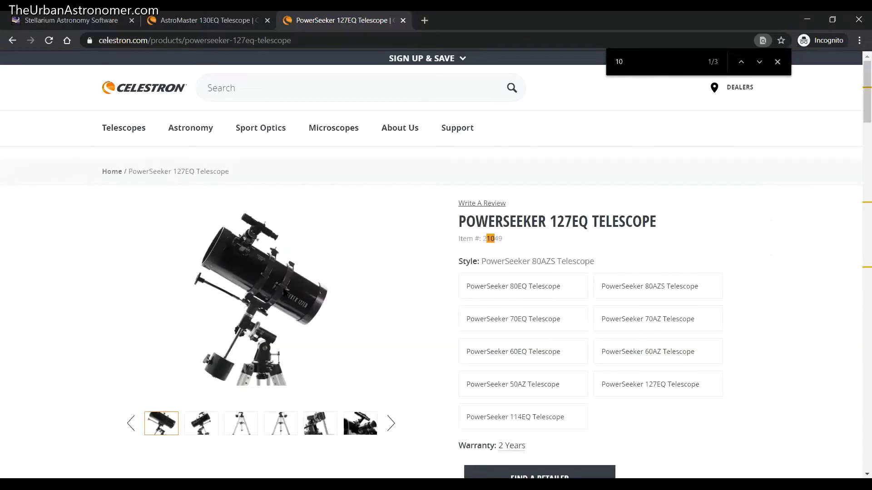
- Try to search the PowerSeeker 127EQ page for eyepieces, and close the page search
key("BackSpace")
key("BackSpace")
type("eyeou")
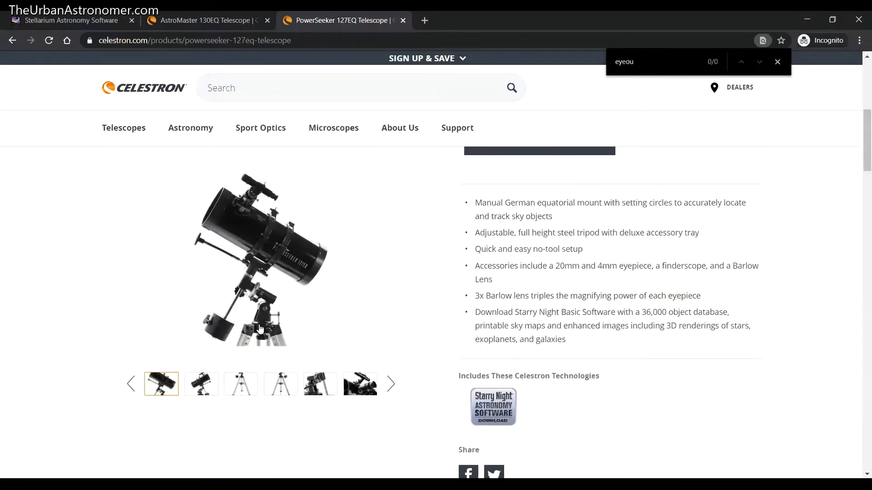
key("Escape")
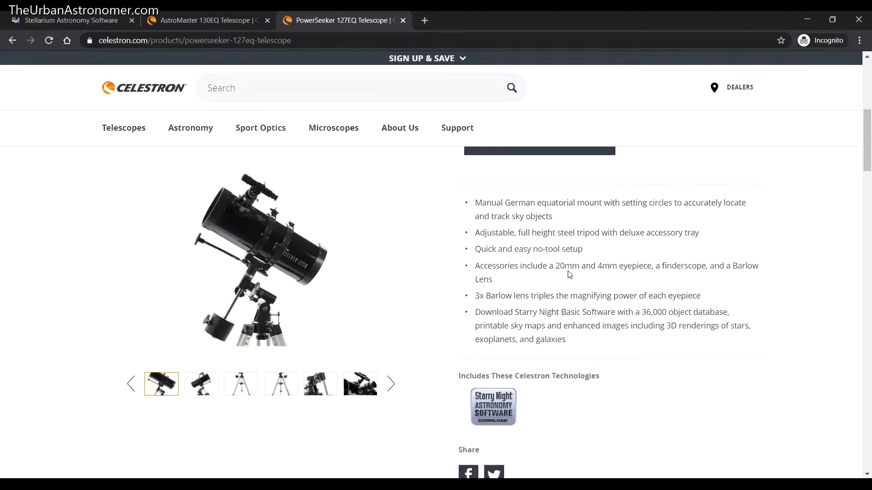
- Highlight the included eyepieces and the 3x Barlow lens in the PowerSeeker 127EQ's feature list
left_click_drag(556, 266, 748, 267)
left_click(495, 274)
left_click_drag(471, 299, 702, 297)
- Check which eyepieces come with the AstroMaster 130EQ in its accessories line and its optical tube specifications
left_click(181, 16)
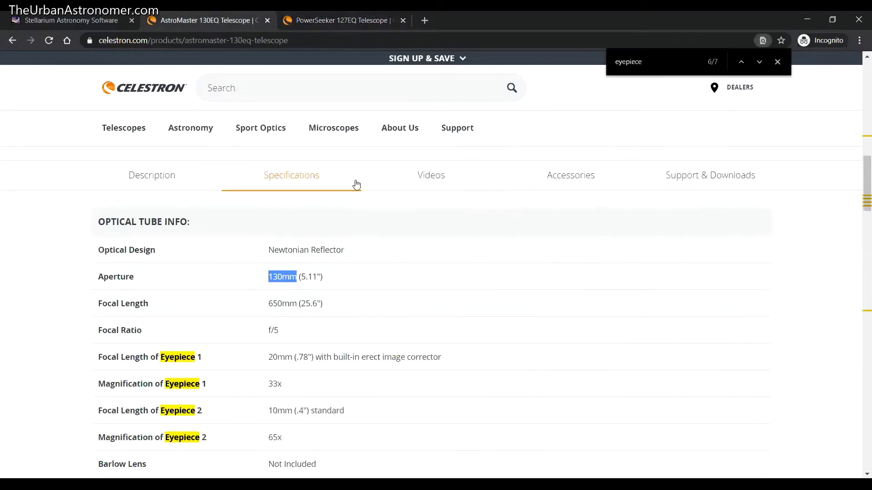
scroll(707, 382, "up", 5)
scroll(703, 380, "down", 4)
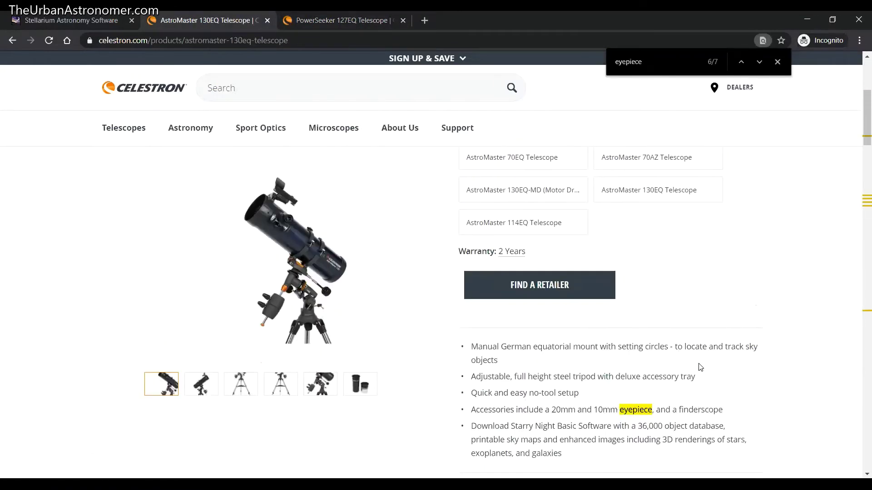
left_click_drag(555, 298, 688, 291)
left_click(653, 321)
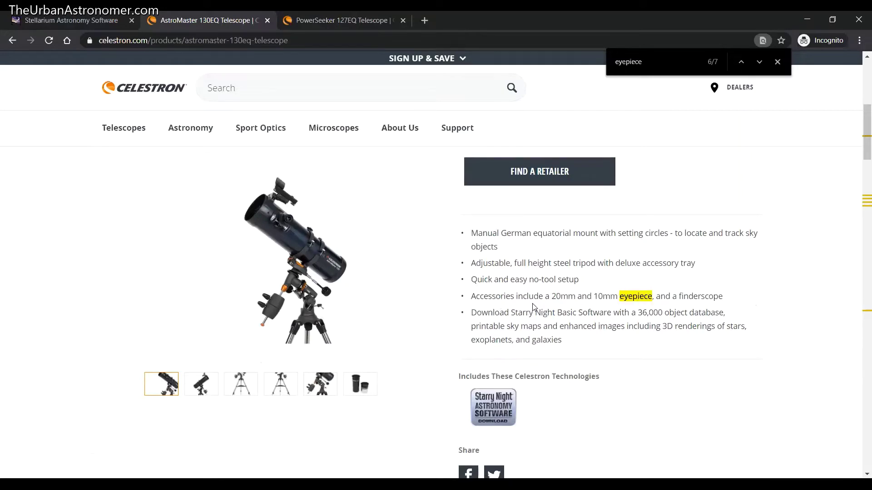
scroll(507, 295, "down", 4)
scroll(492, 296, "down", 2)
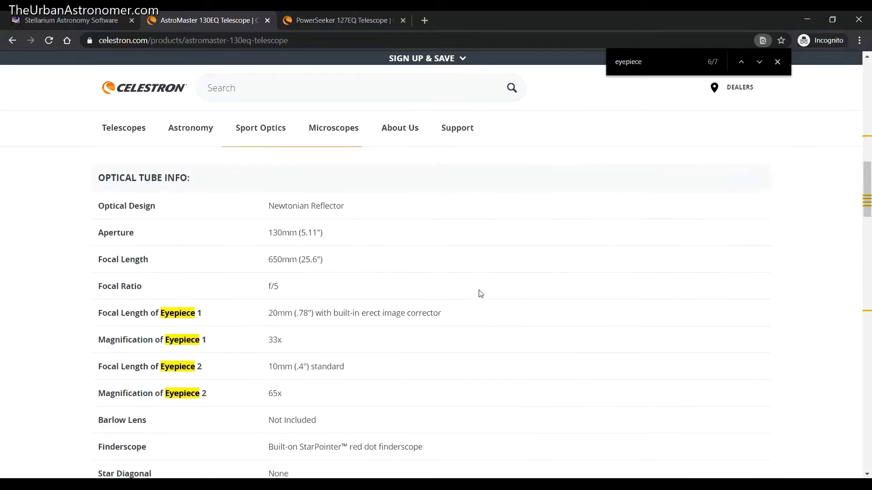
- Review the PowerSeeker 127EQ and AstroMaster 130EQ product pages once more, and return to the Stellarium website
scroll(479, 293, "up", 4)
scroll(480, 294, "up", 4)
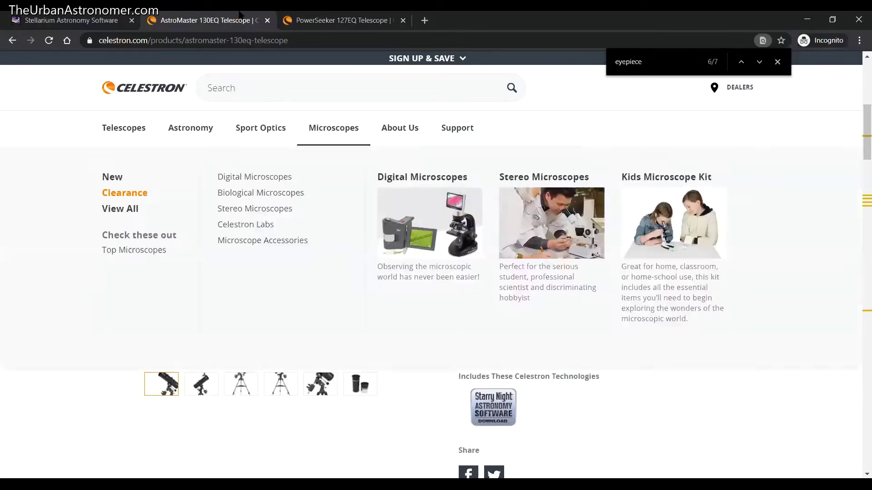
left_click(343, 20)
scroll(450, 393, "up", 7)
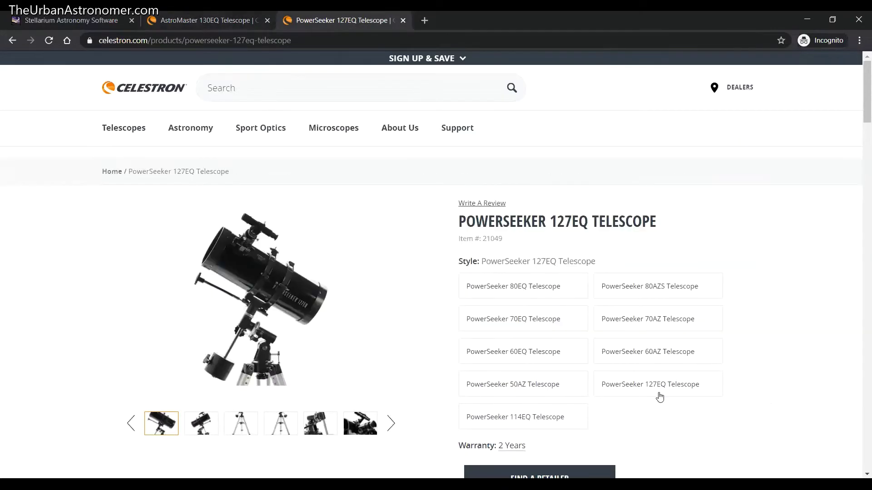
left_click(206, 20)
left_click(61, 19)
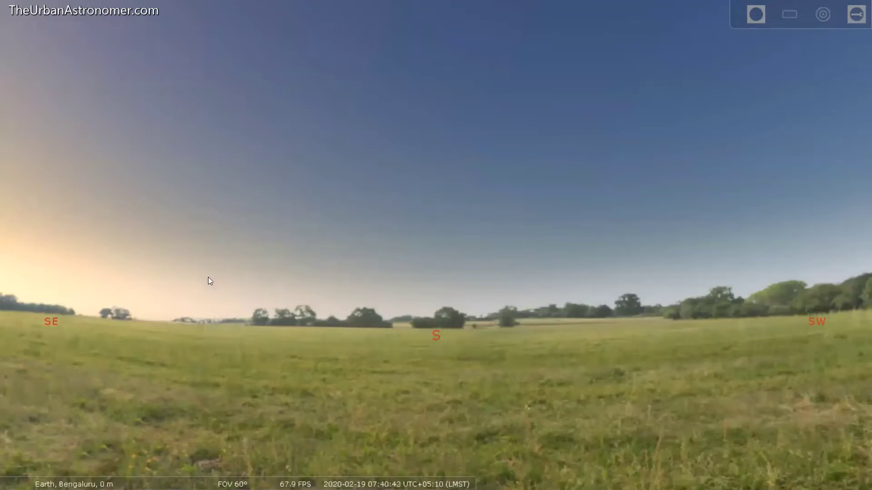
- In Stellarium, look along the horizon to the southwest and turn the view to the sun between east and southeast
key("Right")
key("Left")
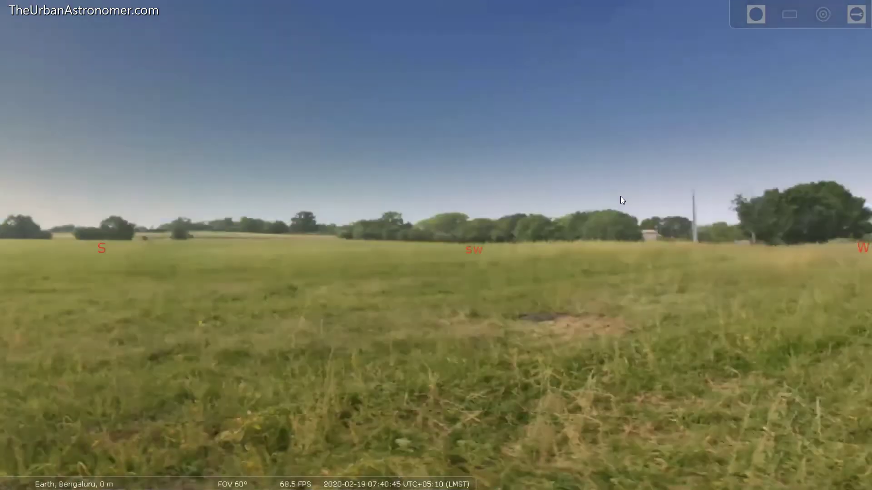
key("Left")
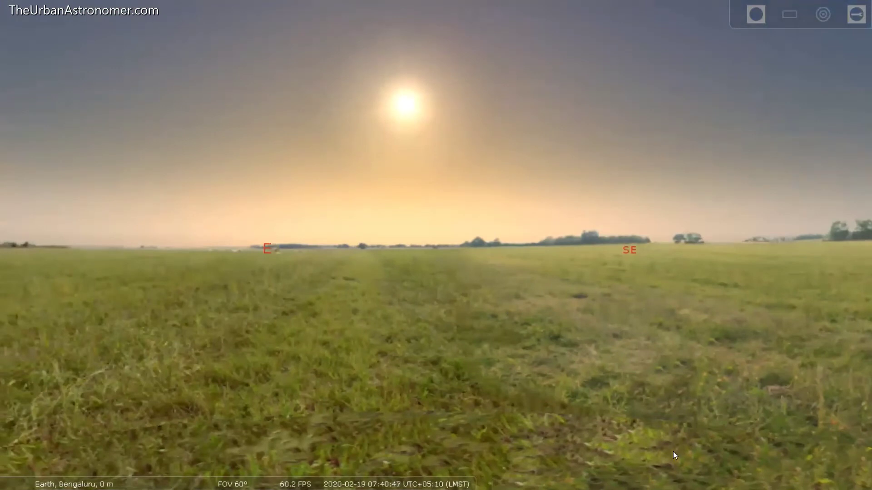
mouse_move(443, 478)
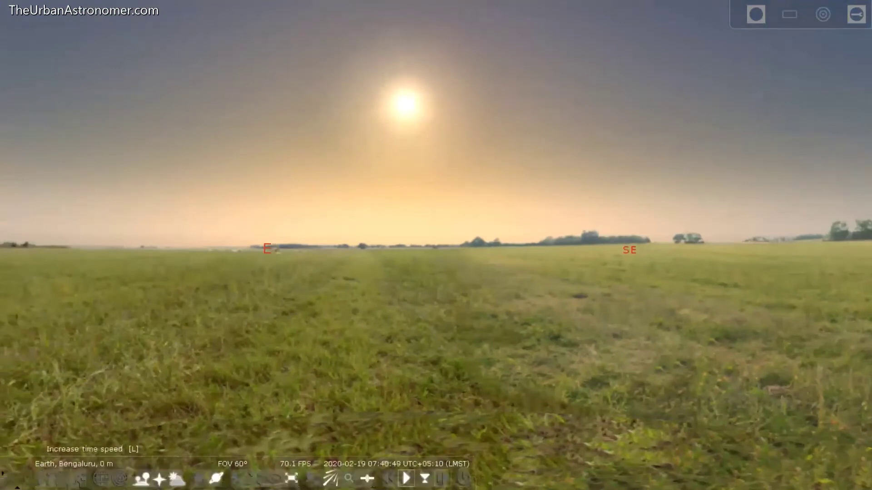
- Speed up time until the evening of 2020-02-19, turn the view to the west, and restore the normal time rate
left_click(443, 478)
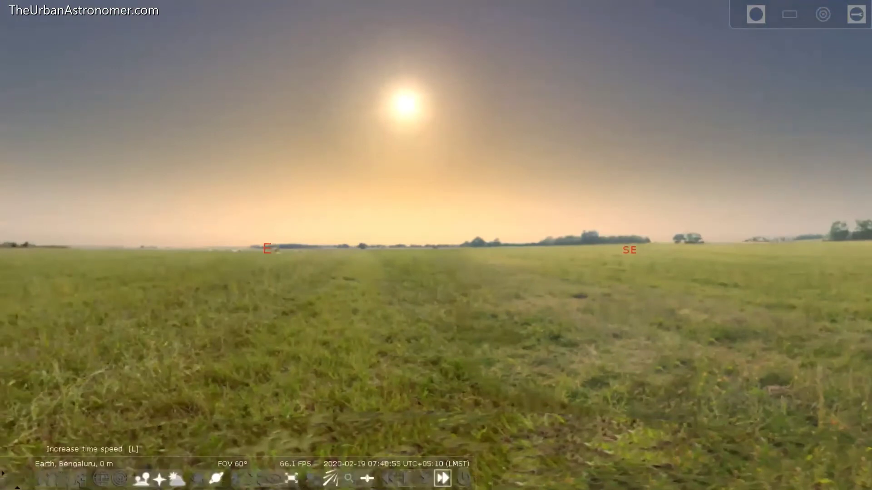
left_click(442, 478)
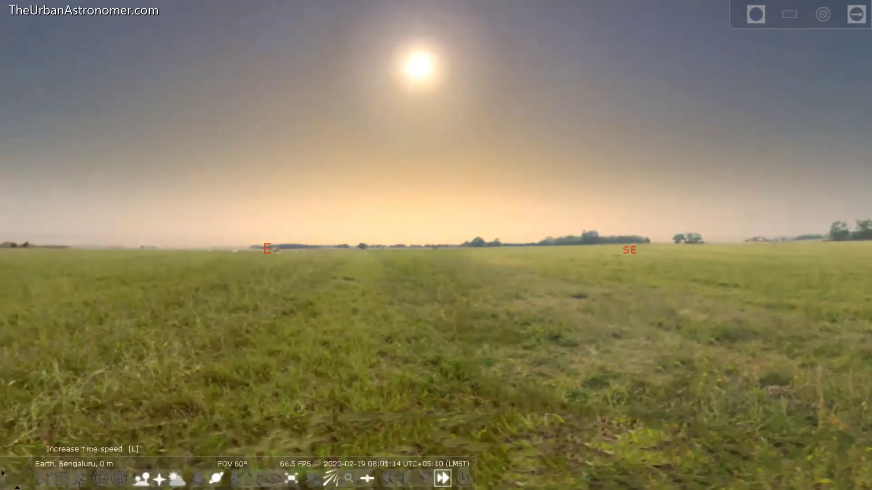
left_click(442, 478)
key("Right")
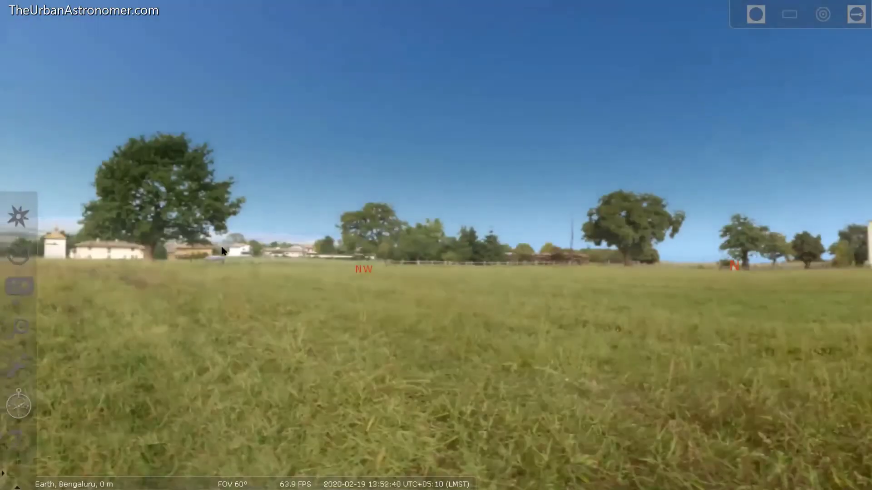
left_click_drag(222, 251, 505, 271)
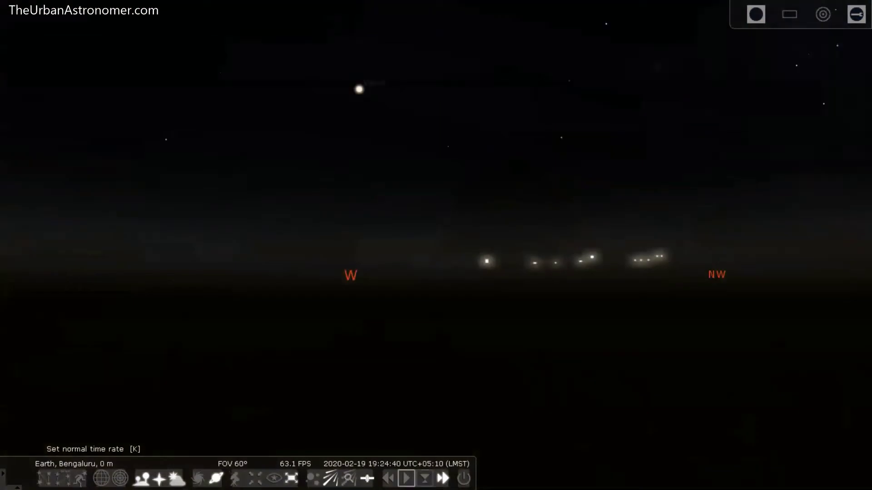
left_click(407, 478)
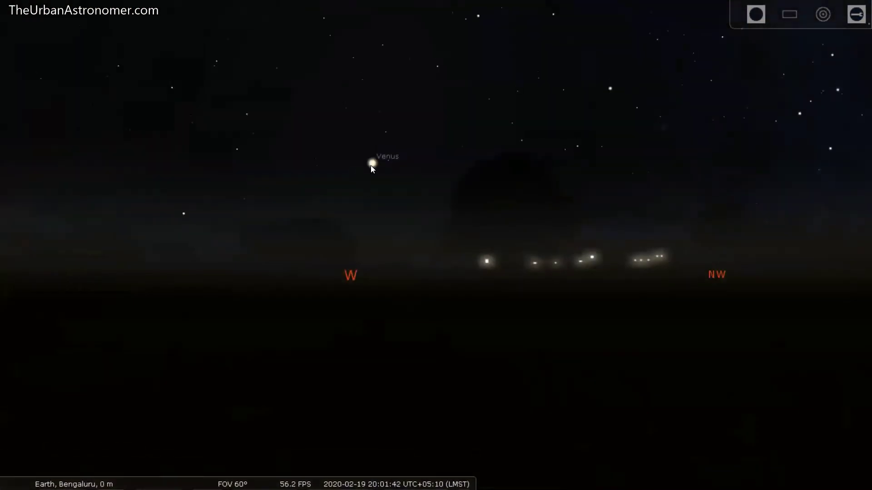
- Select Venus in the western sky to show its object information
left_click(371, 165)
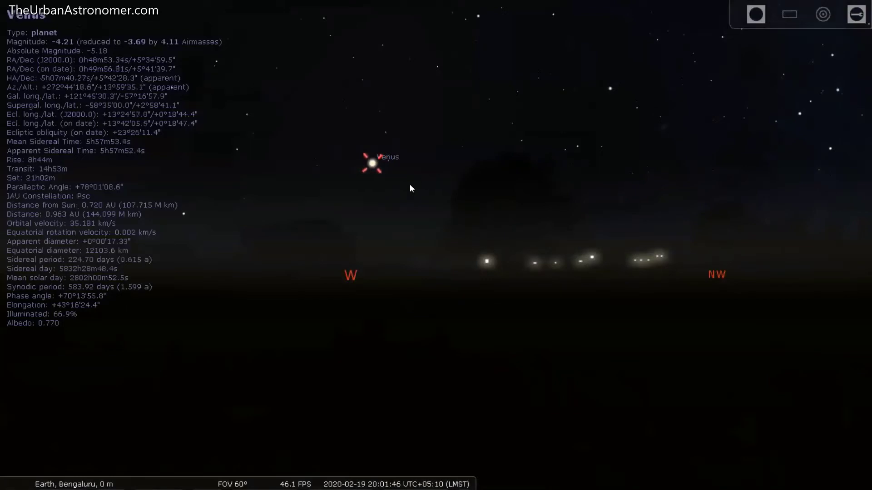
left_click_drag(411, 210, 427, 238)
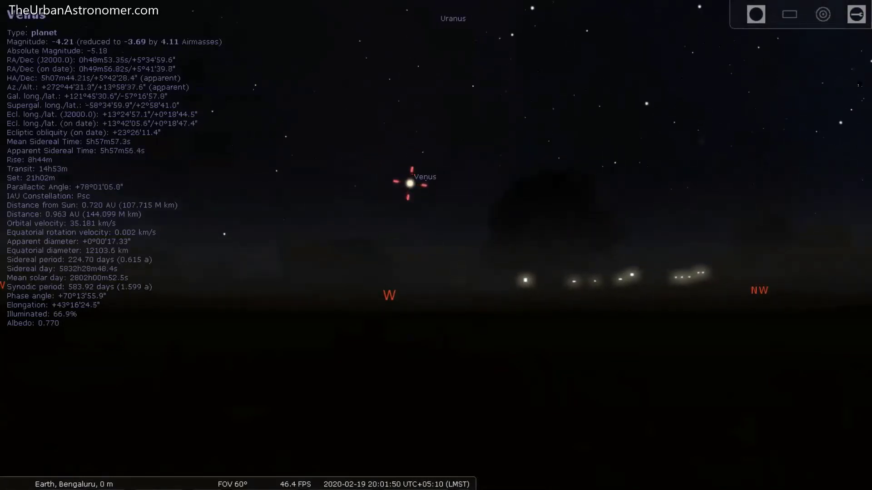
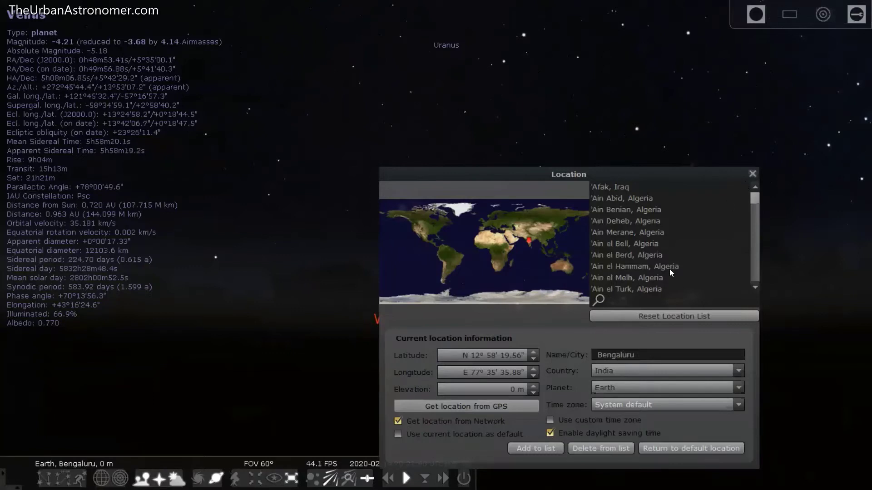
type("B")
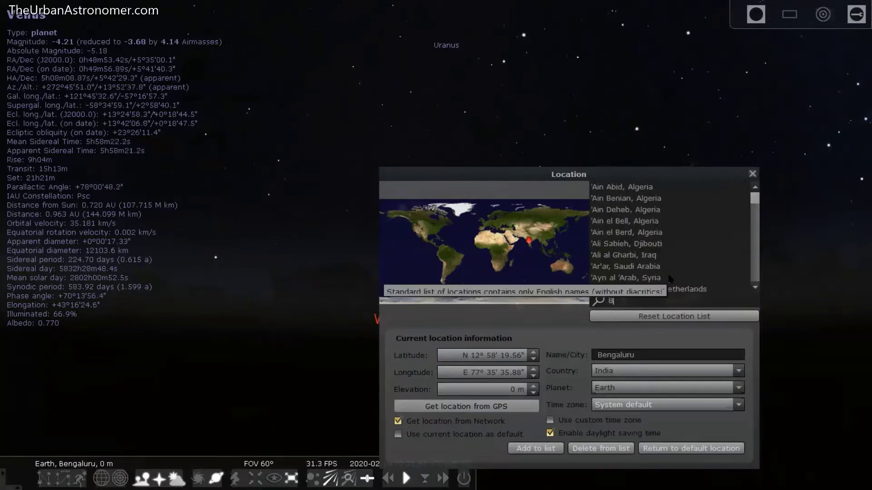
type("anga")
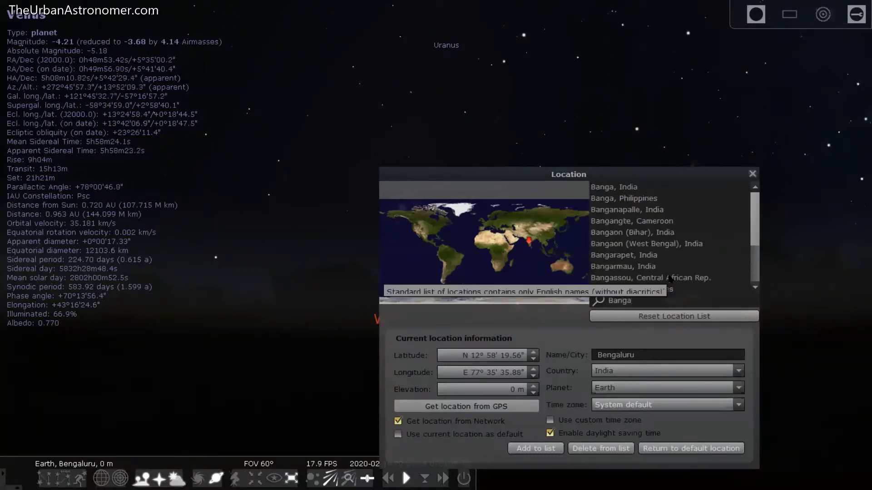
type("lore")
key("BackSpace")
key("BackSpace")
key("BackSpace")
key("BackSpace")
key("BackSpace")
key("BackSpace")
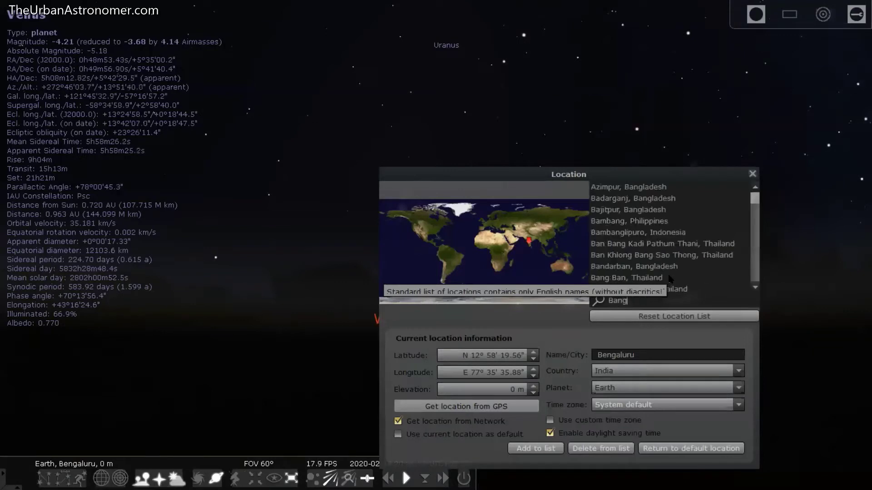
- Search the location list for "Bengal", set the observing location to Bengaluru, India, and close the Location window
type("engal")
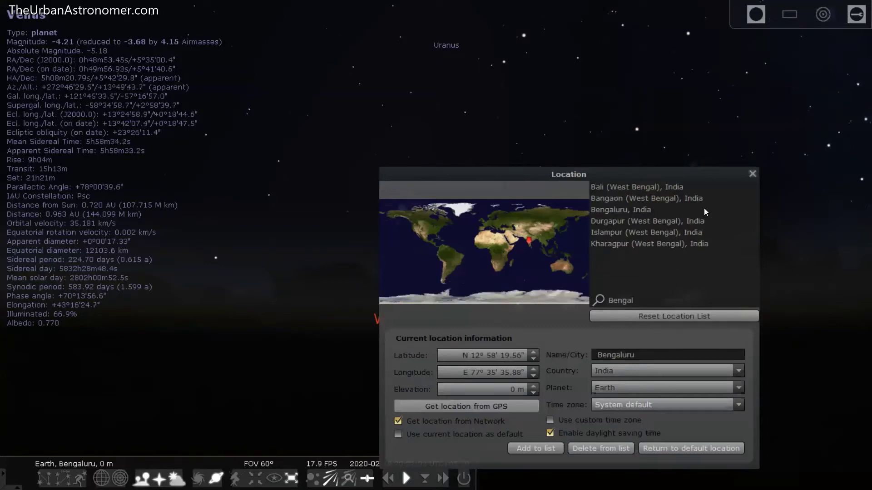
left_click(615, 210)
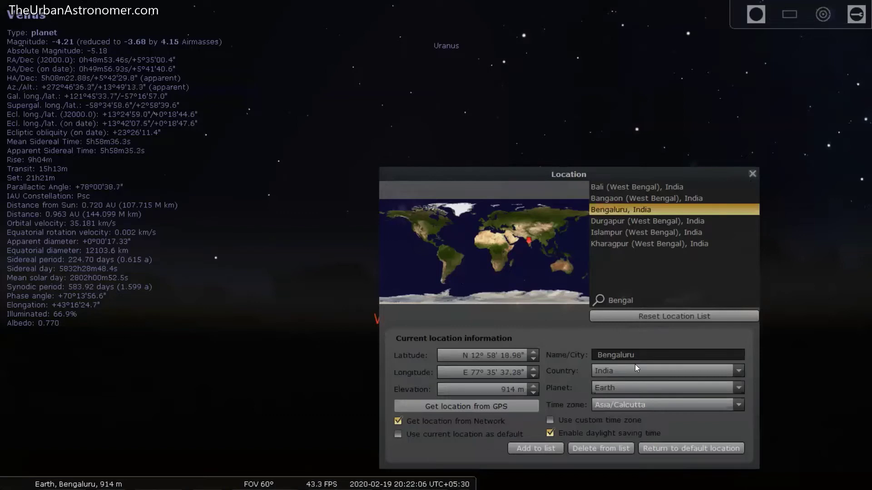
left_click(752, 174)
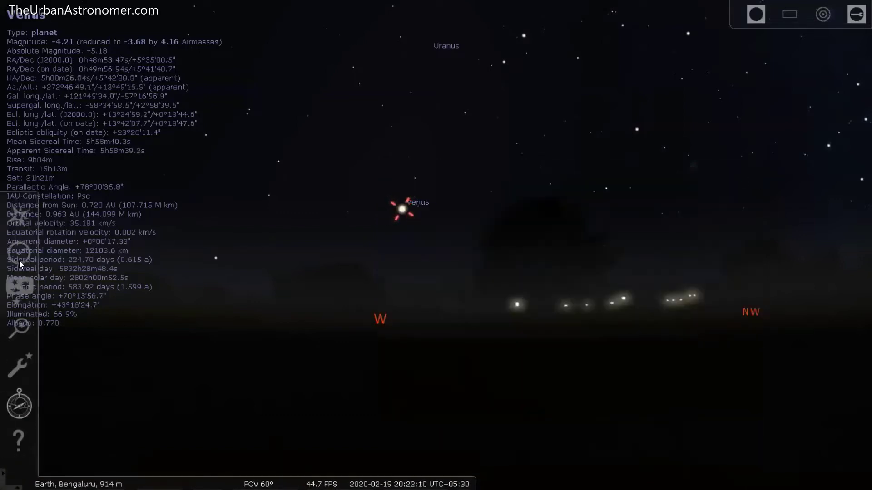
- Have the sky's light pollution level taken from the locations database, and close the View settings
left_click(23, 287)
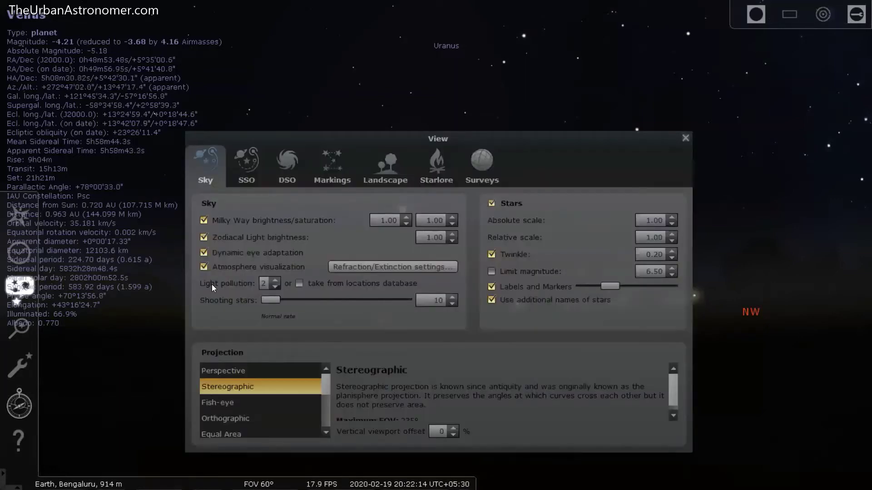
left_click(299, 284)
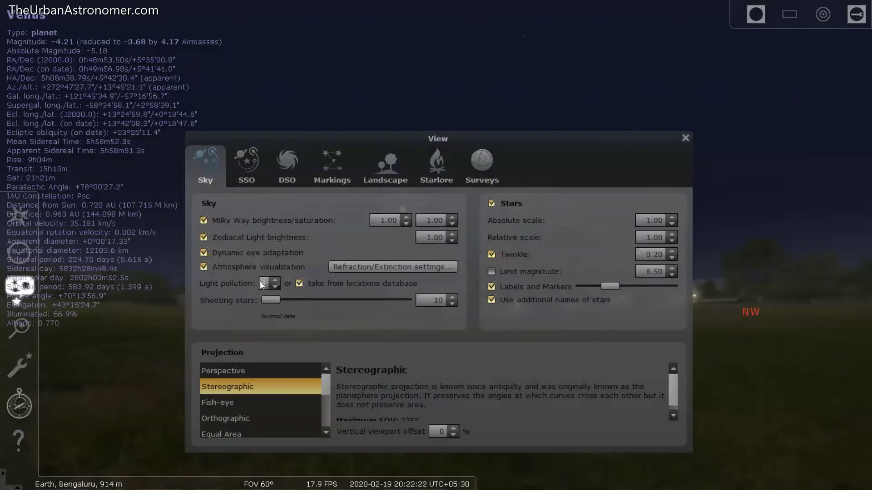
left_click(685, 138)
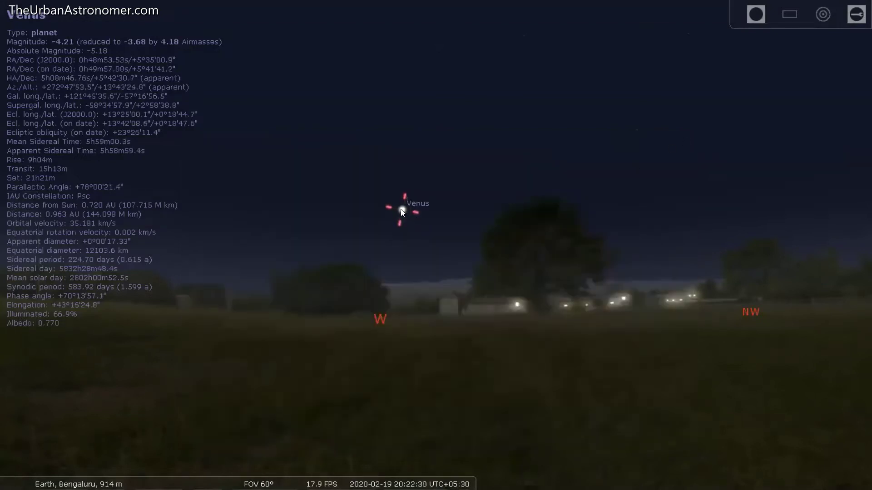
- Show the selected Venus through the ocular view
left_click_drag(241, 265, 272, 243)
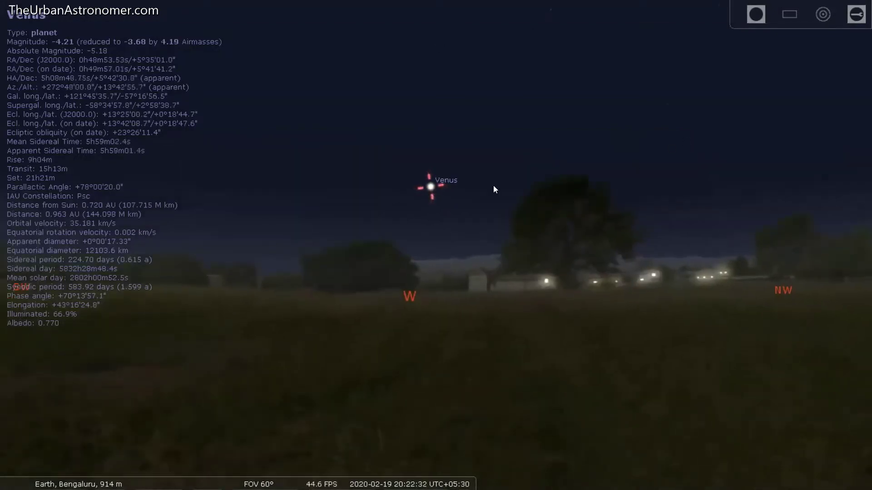
left_click(756, 16)
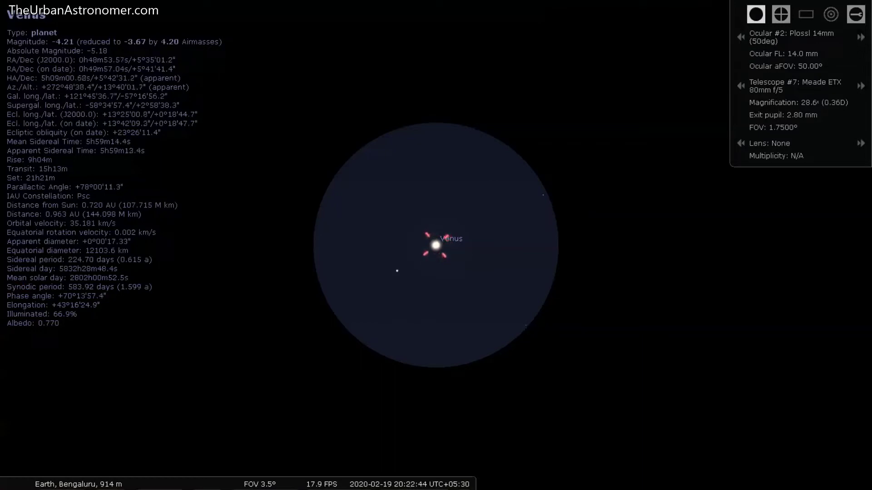
- Add a new telescope in the Oculars settings and name it "Celestron Astromaster 130EQ"
left_click(857, 21)
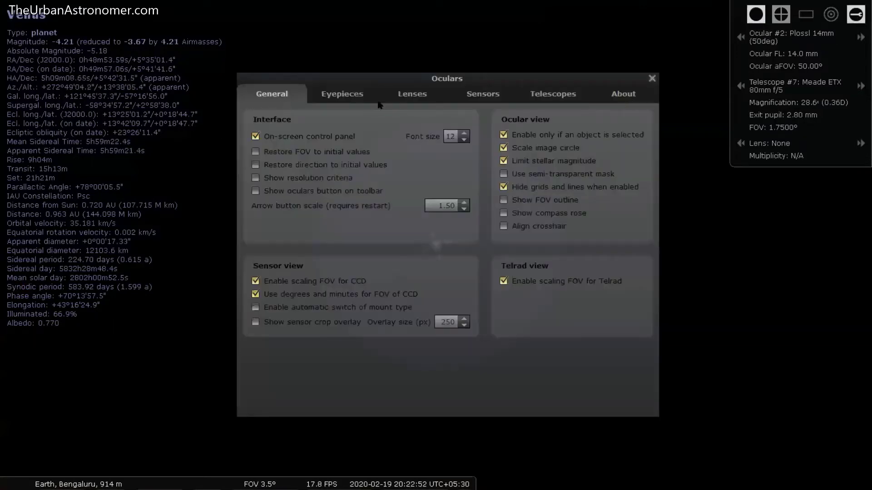
left_click(547, 96)
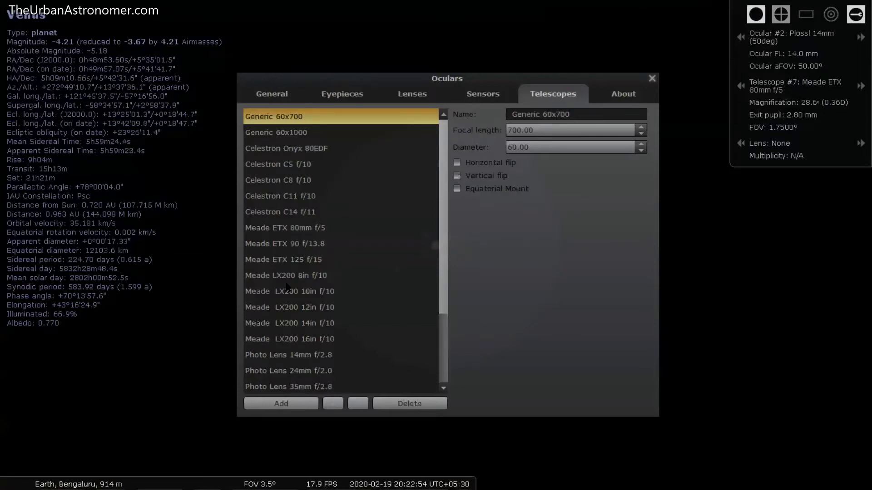
scroll(287, 290, "down", 3)
left_click(285, 408)
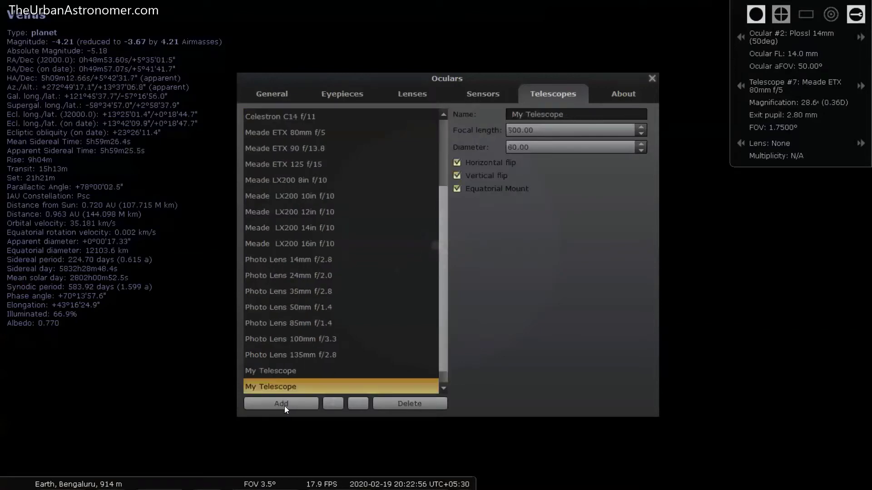
left_click_drag(565, 114, 482, 116)
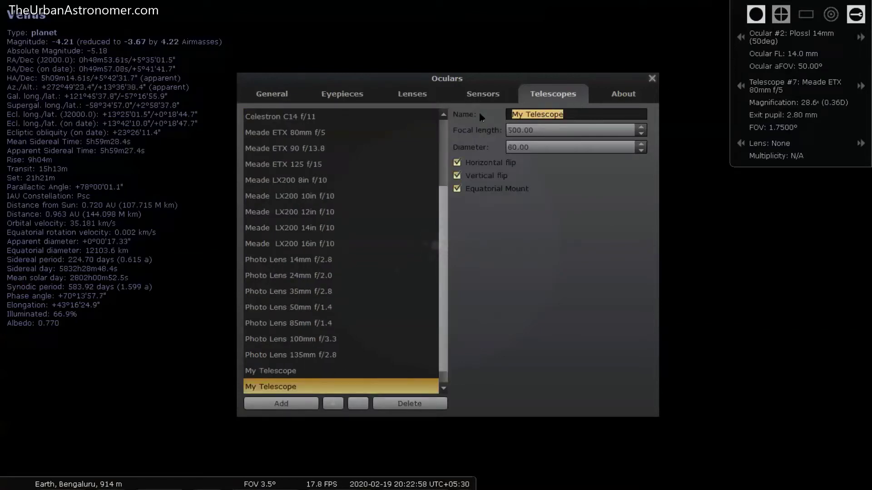
type("Celest")
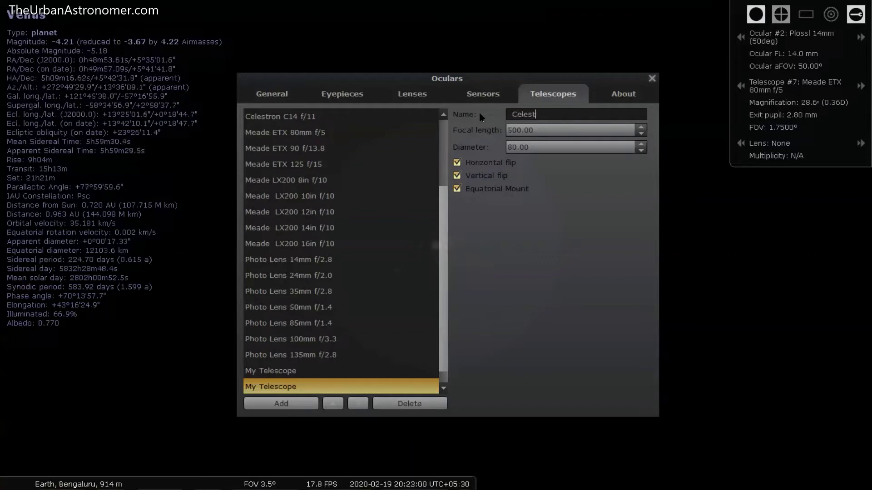
type("ron Astromaster 13")
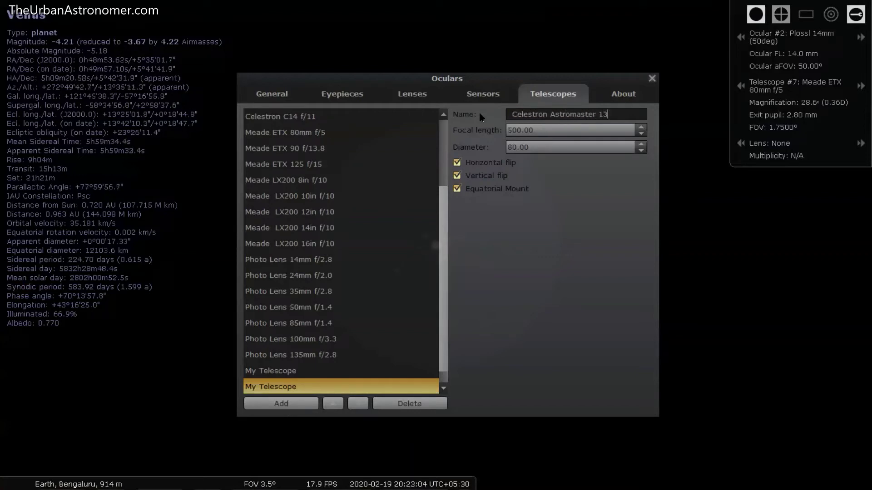
type("0EQ")
- Switch to the browser and check the AstroMaster 130EQ's focal length, aperture and focal ratio in its optical tube specifications
key("Escape")
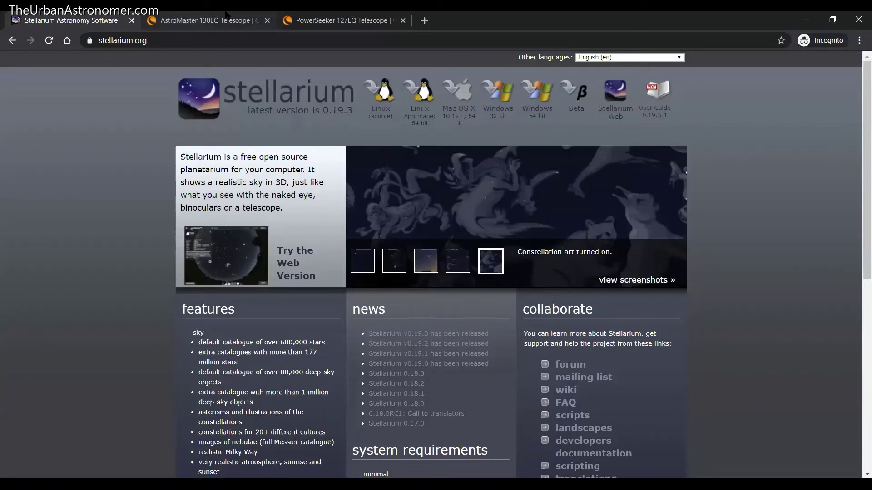
left_click(222, 21)
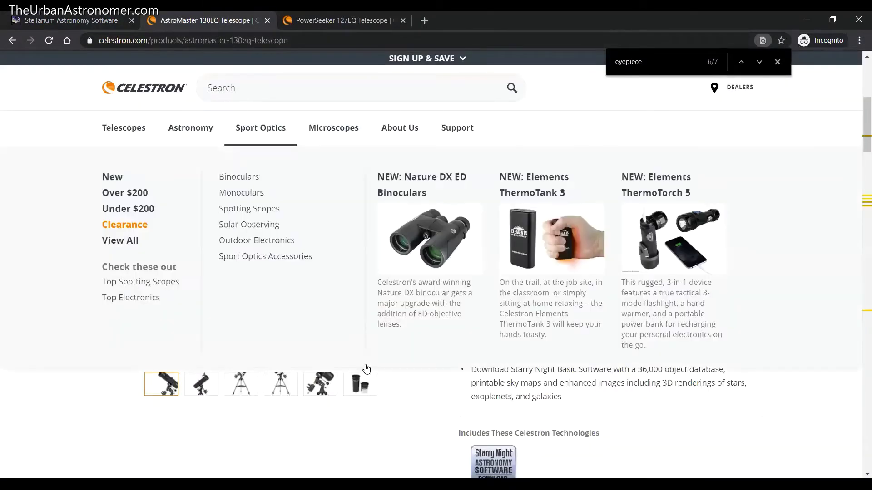
scroll(363, 400, "down", 9)
scroll(295, 349, "up", 1)
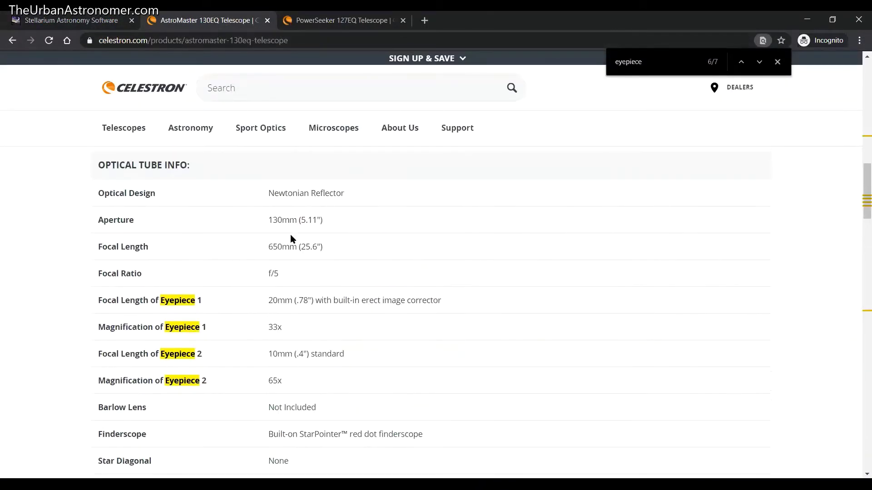
left_click_drag(269, 247, 281, 248)
left_click_drag(269, 220, 282, 221)
left_click_drag(268, 273, 283, 275)
- Check the PowerSeeker 127EQ's focal length and aperture in the optical tube specifications on its product page
left_click(345, 20)
scroll(377, 347, "down", 15)
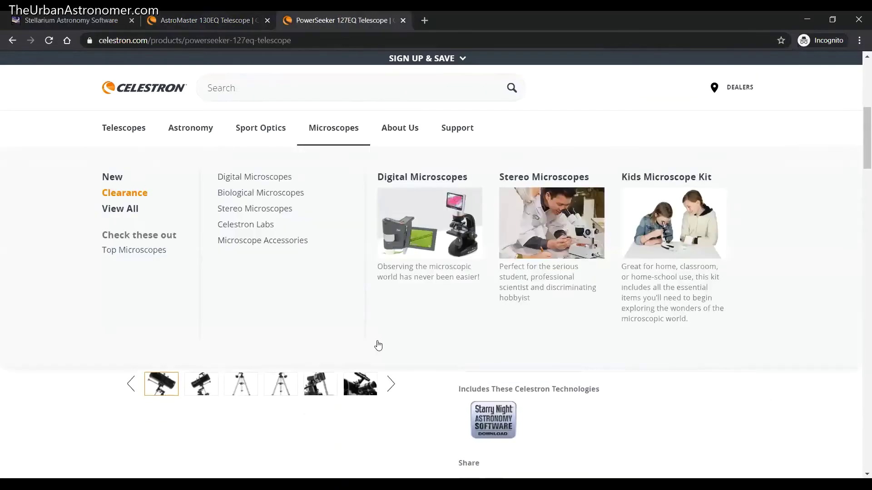
scroll(412, 416, "up", 3)
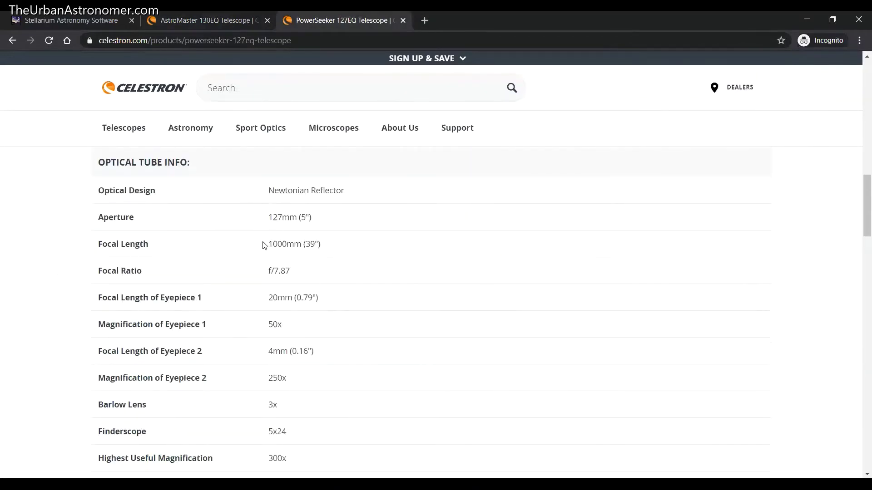
left_click_drag(267, 244, 301, 243)
left_click_drag(274, 217, 290, 217)
- Return to Stellarium and set the Celestron Astromaster 130EQ's focal length to 650 and its diameter to 130
key("alt+Tab")
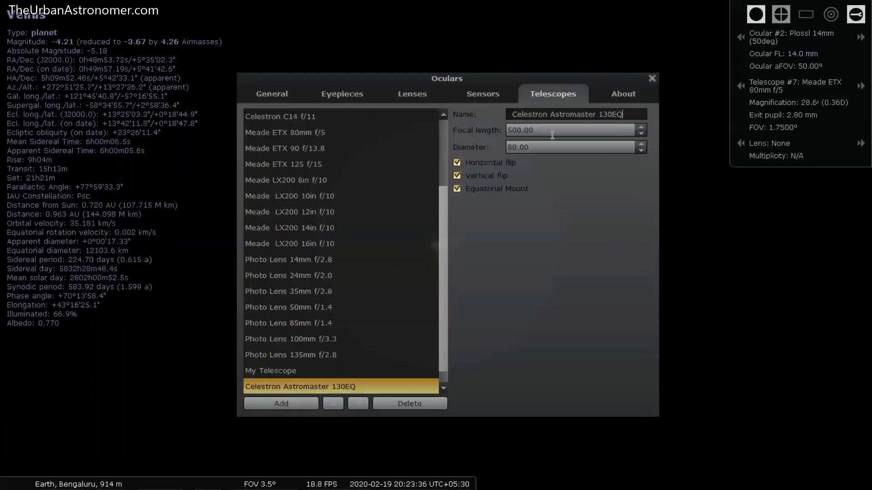
left_click_drag(555, 128, 482, 128)
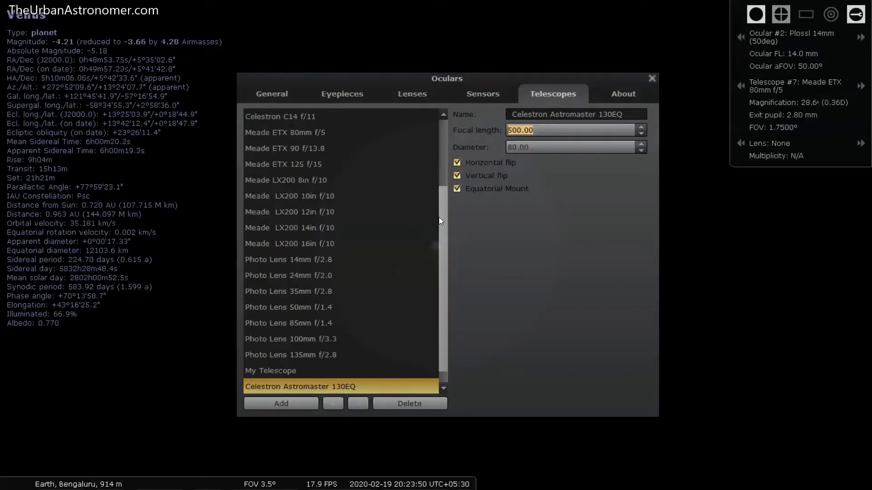
type("650")
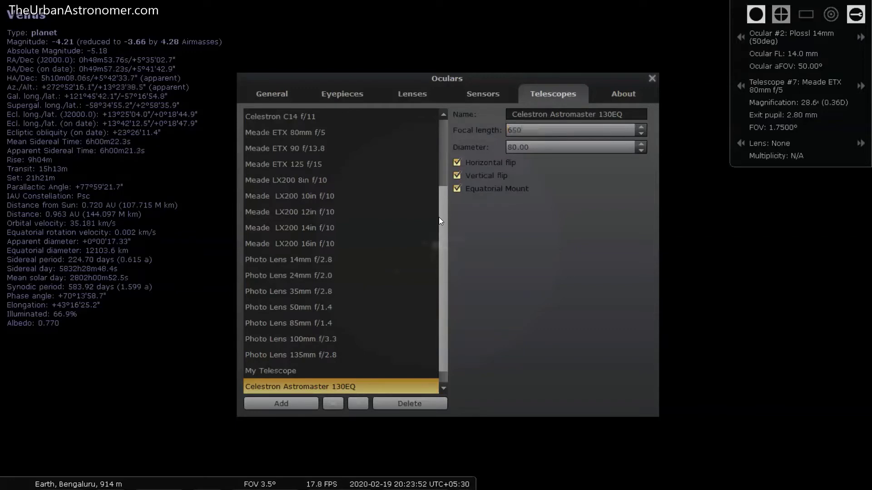
key("Tab")
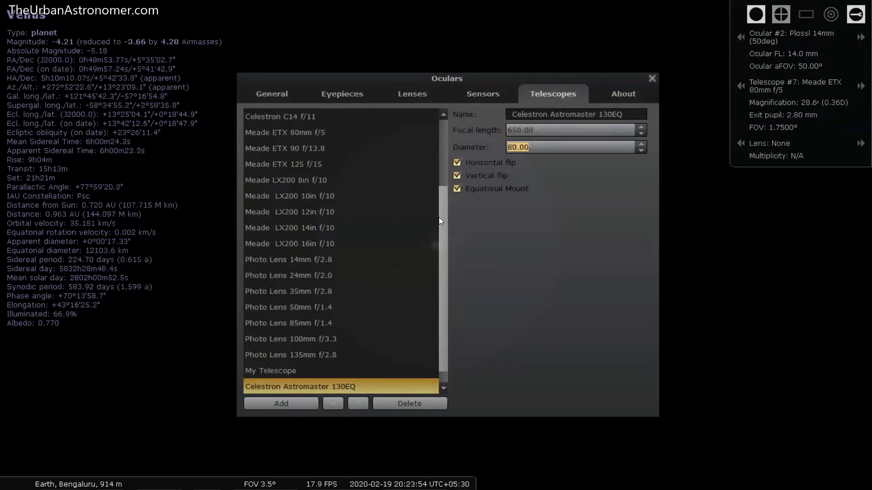
type("130")
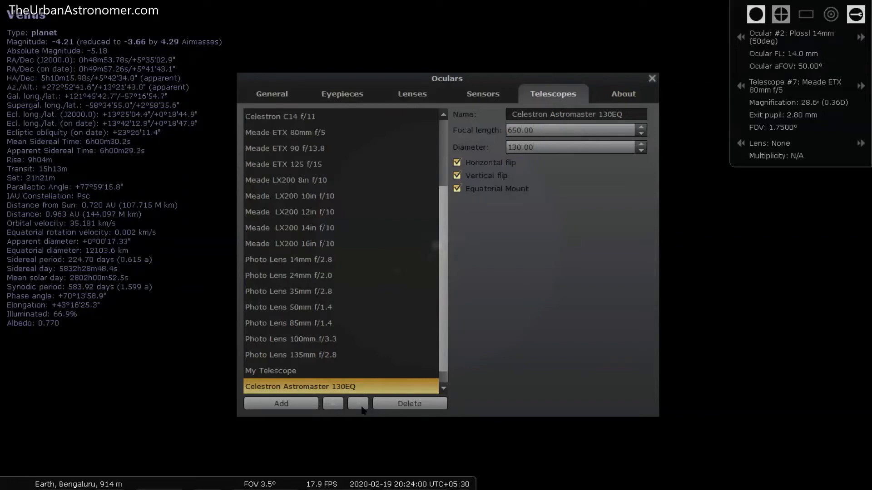
- Add another telescope in the Oculars settings and name it "Celestron Powerseeker 127EQ"
left_click(287, 404)
left_click_drag(566, 114, 451, 114)
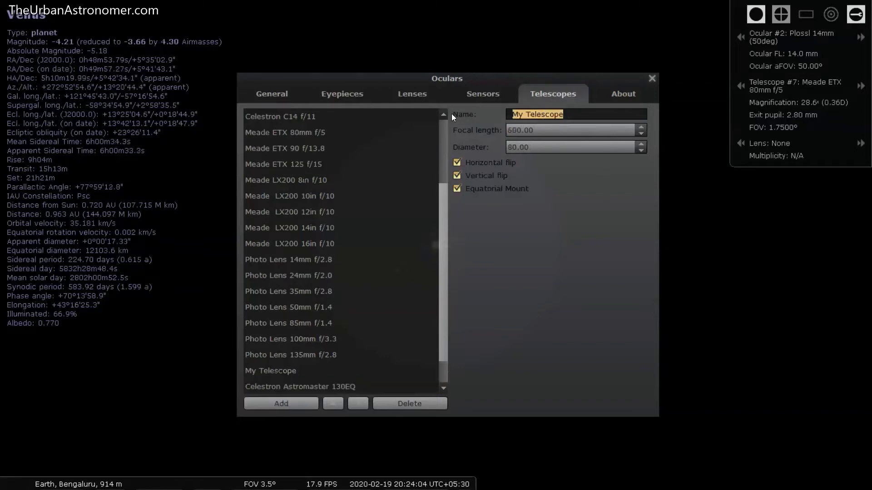
type("Celes")
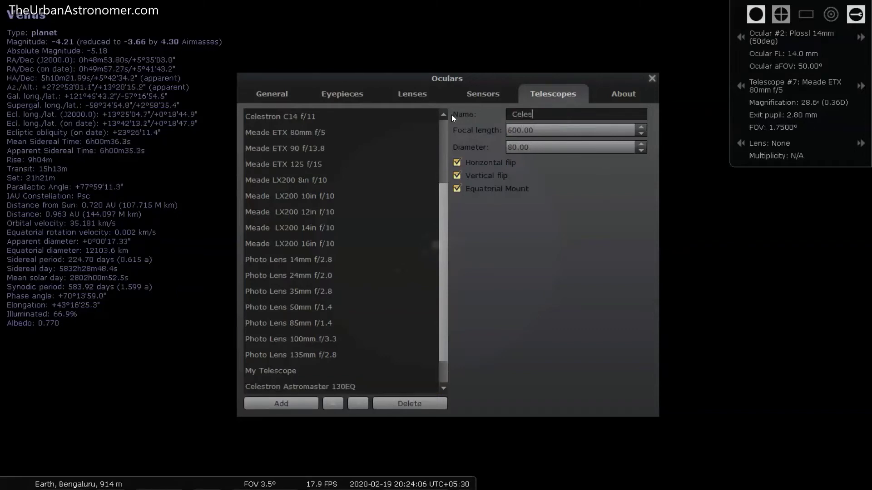
scroll(372, 339, "down", 1)
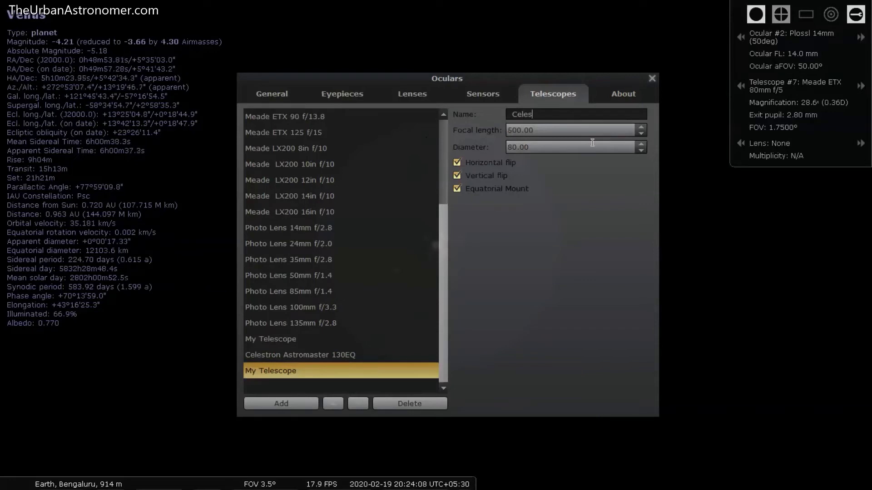
type("tron Powerseeker ")
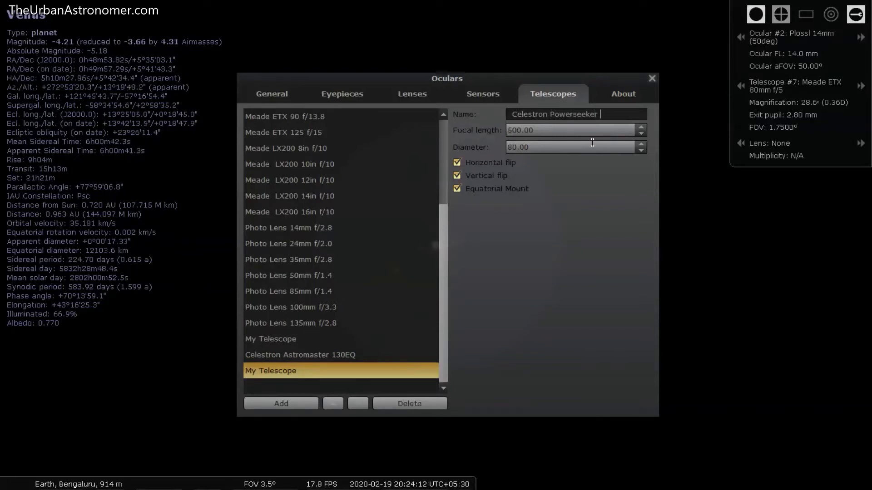
type("127EQ")
key("Tab")
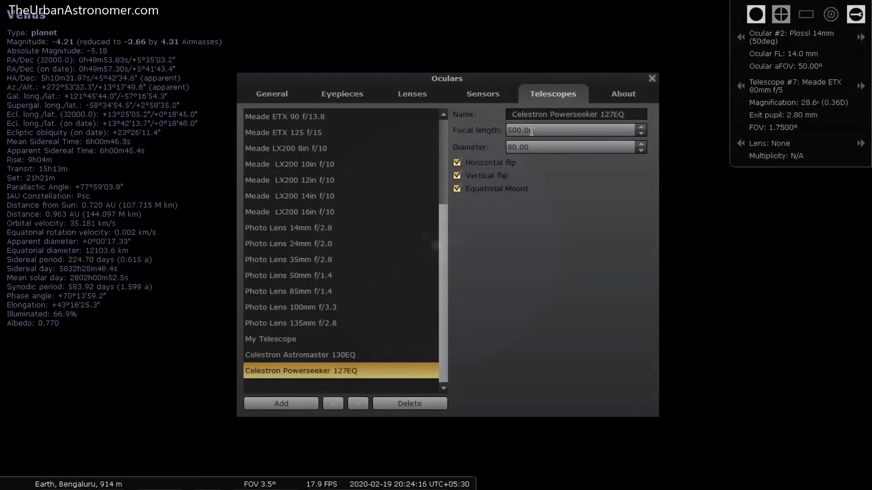
- Set the Celestron Powerseeker 127EQ's focal length to 1000 and diameter to 127, and review it alongside the Astromaster 130EQ entry
type("1000")
key("Tab")
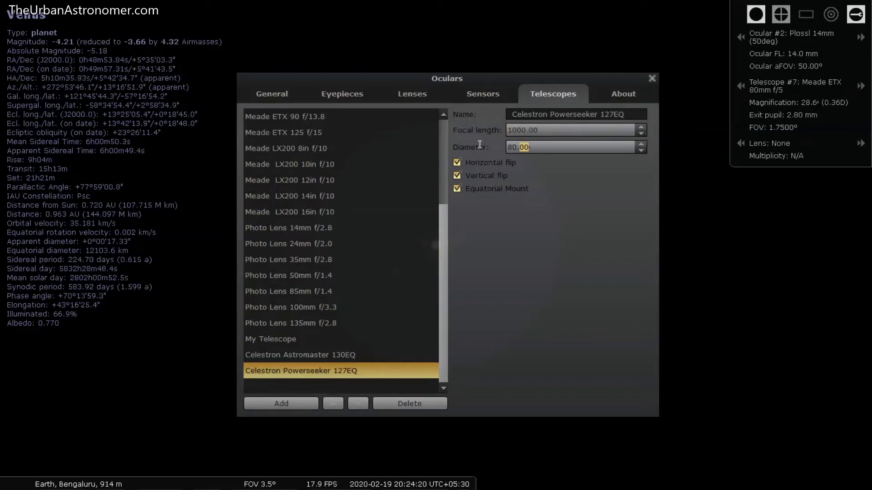
type("127")
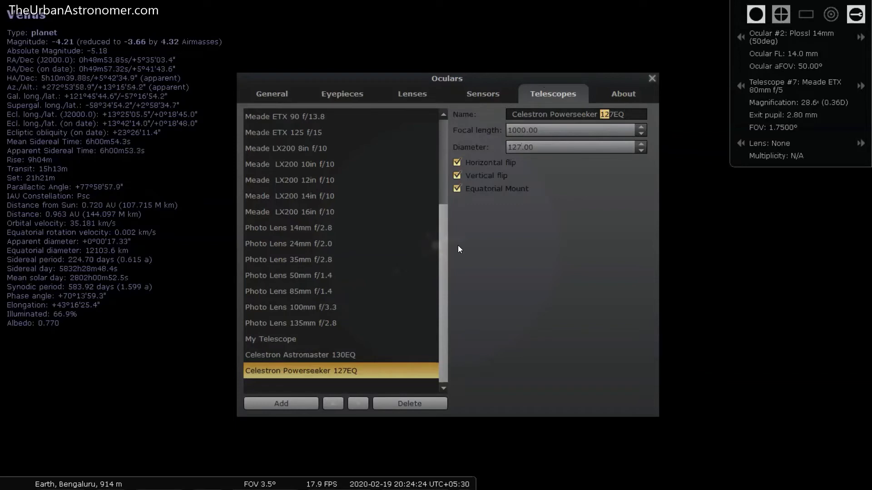
left_click(344, 350)
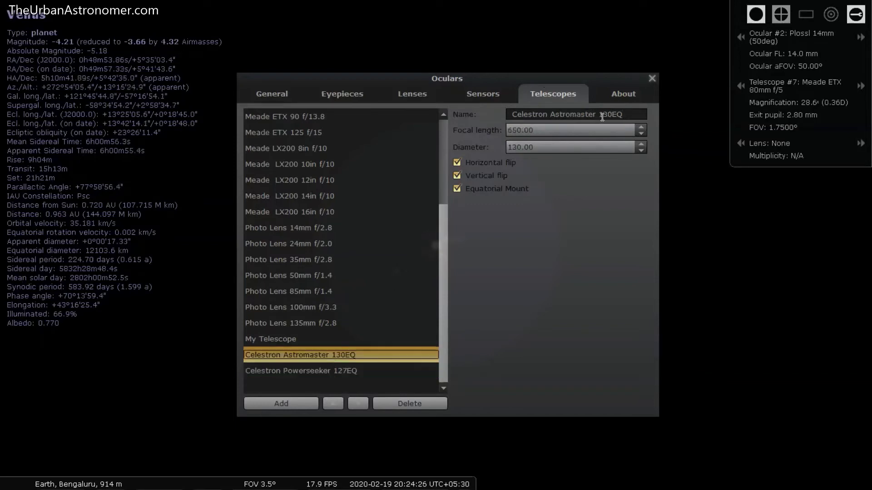
left_click(321, 371)
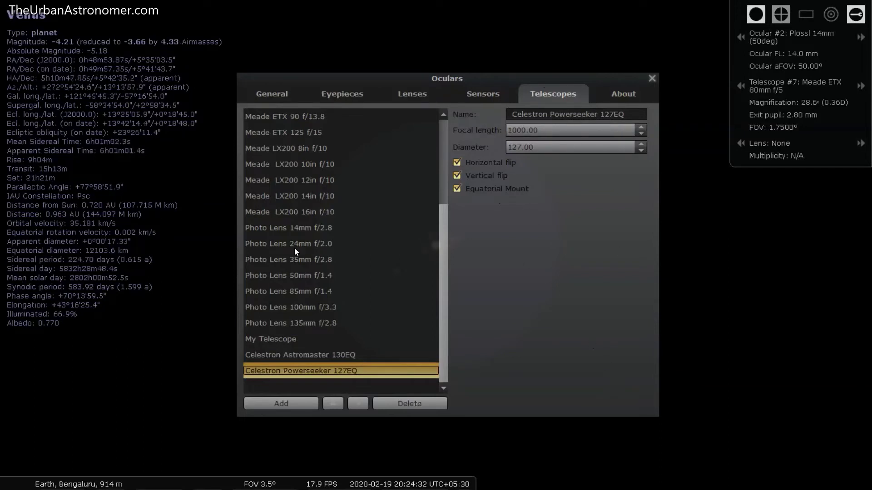
- Look through the existing eyepieces in the Oculars settings
left_click(334, 96)
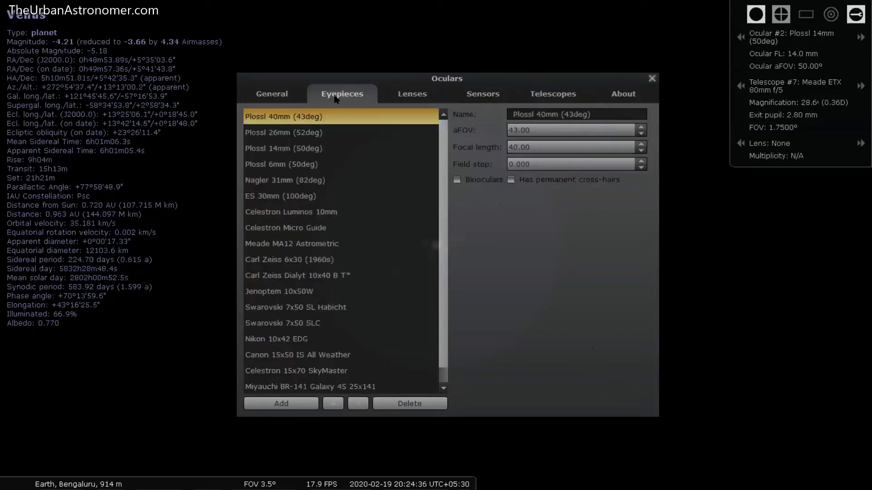
scroll(407, 303, "down", 1)
scroll(406, 302, "up", 1)
scroll(291, 182, "down", 1)
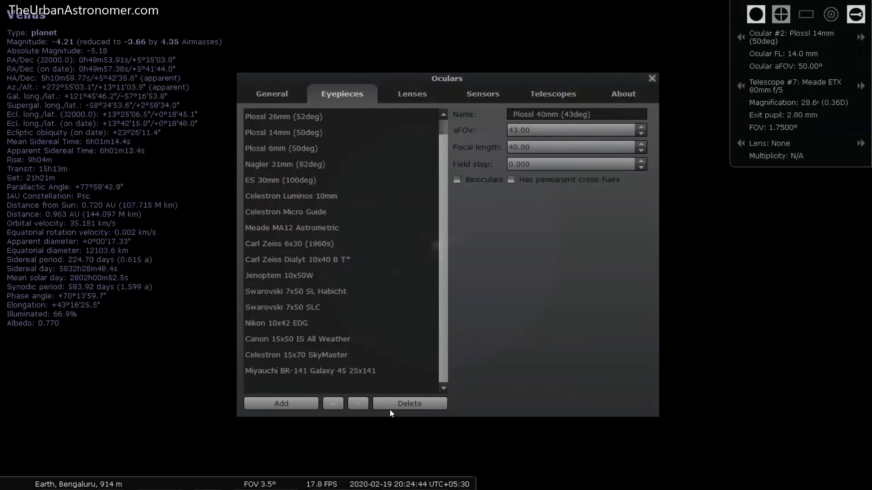
- Switch to the browser and check which eyepieces are included with the AstroMaster 130EQ on its product page
key("ctrl+o")
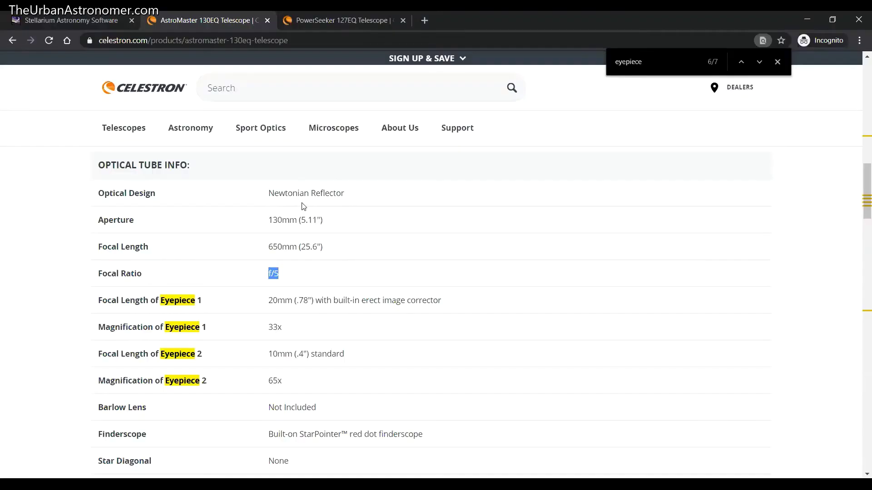
scroll(427, 281, "up", 10)
scroll(627, 311, "down", 3)
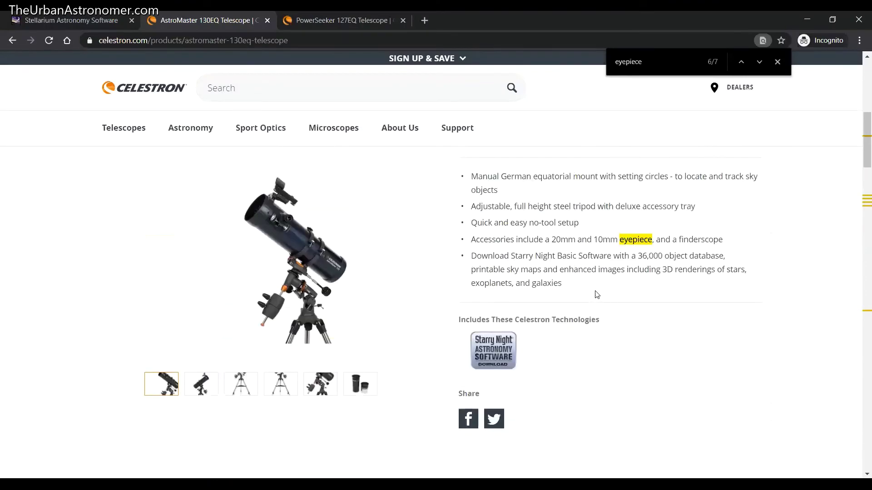
left_click_drag(553, 241, 578, 240)
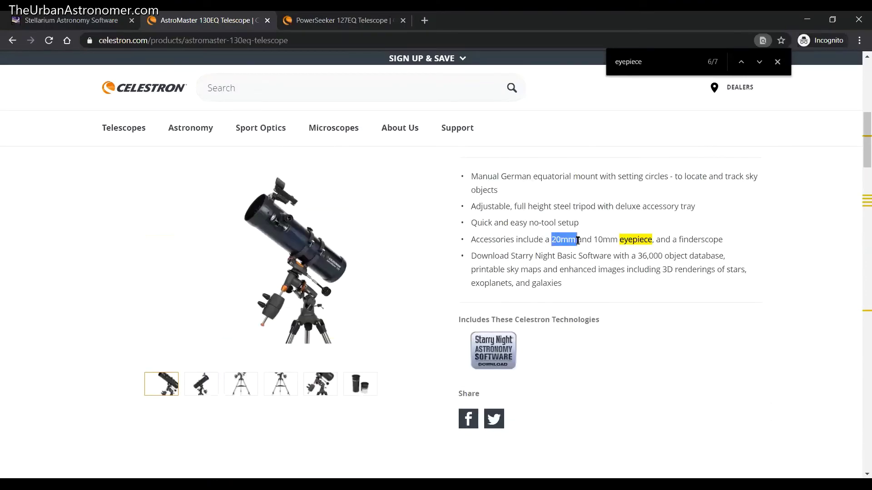
left_click(590, 241)
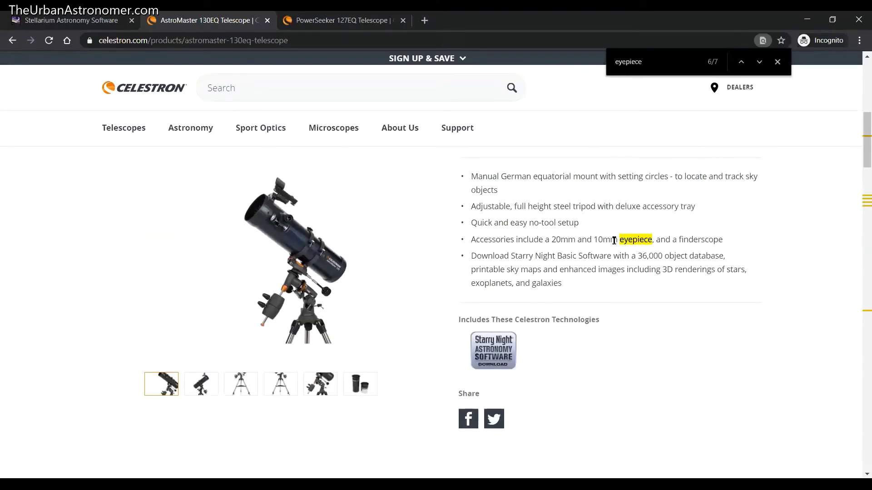
- Check the included eyepieces and Barlow lens in the accessory details on the PowerSeeker 127EQ's product page
left_click(334, 21)
scroll(633, 378, "up", 5)
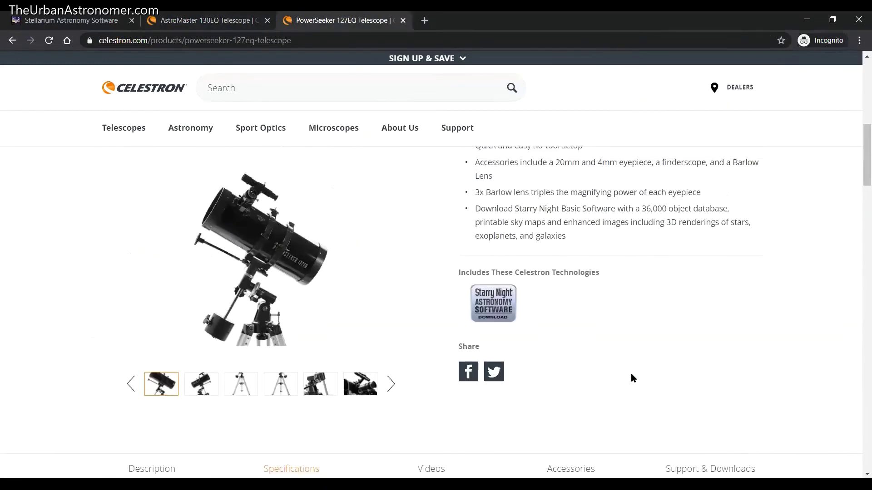
left_click_drag(560, 264, 611, 263)
left_click(726, 262)
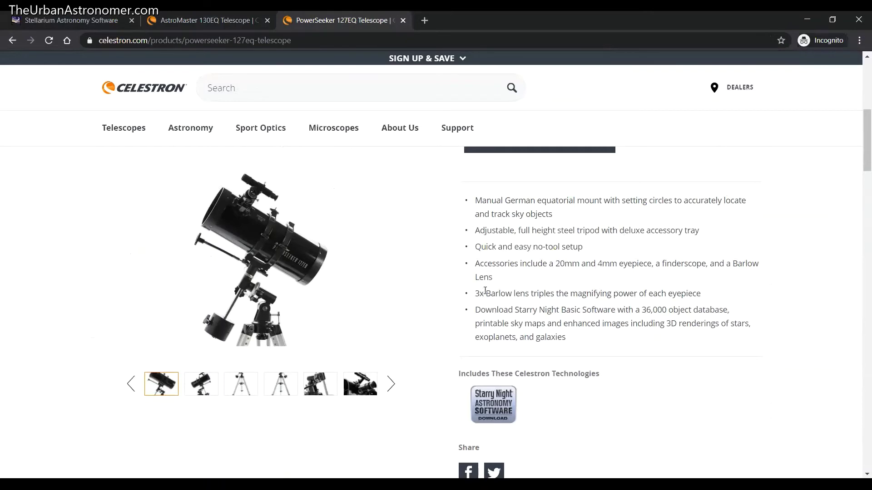
left_click_drag(478, 293, 681, 294)
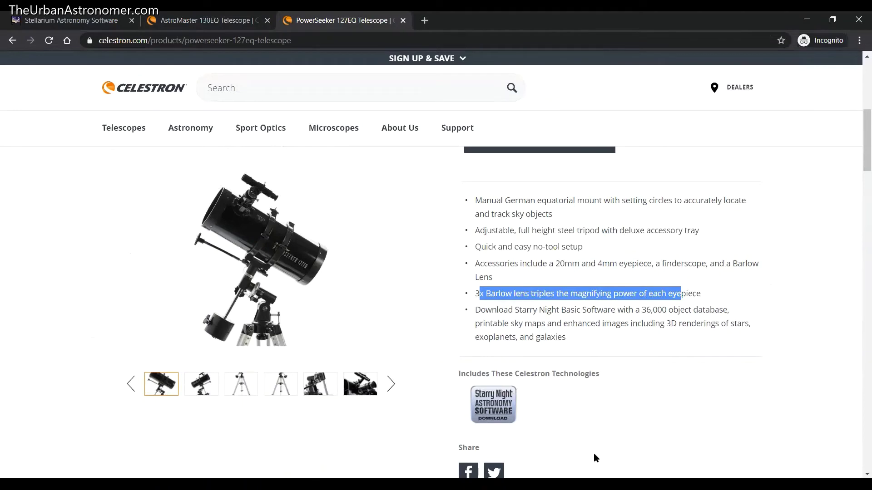
- Return to Stellarium and add an eyepiece named "20mm" with a focal length of 20
key("alt+Tab")
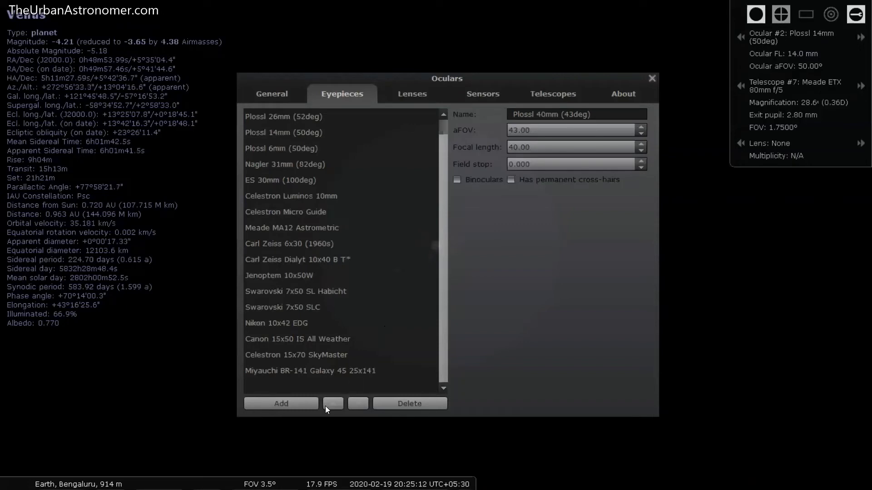
left_click(288, 403)
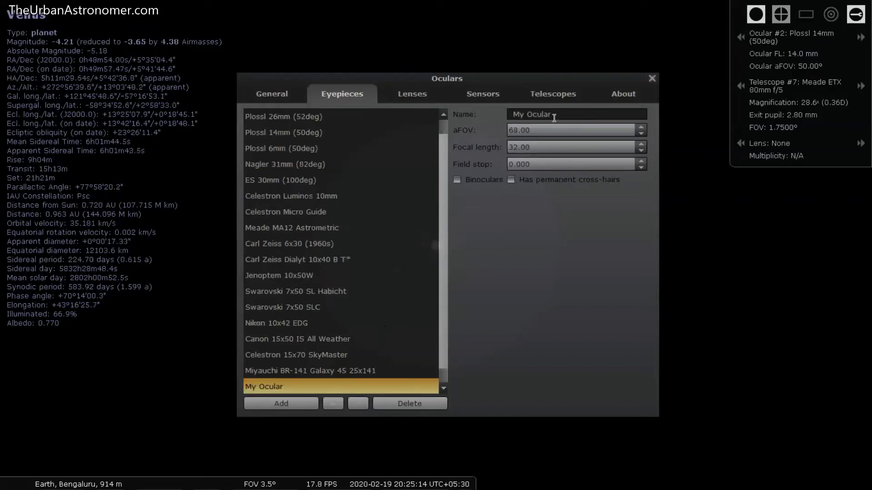
left_click_drag(526, 114, 476, 115)
key("ctrl+a")
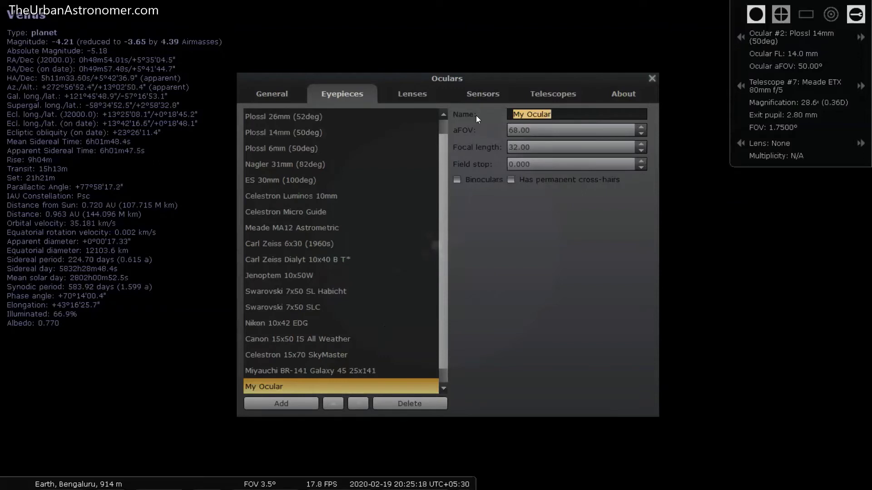
type("20mm")
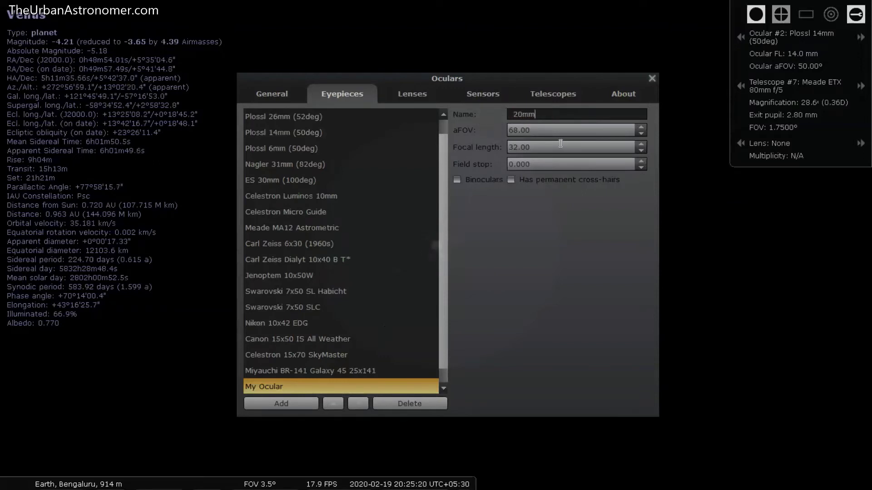
key("Tab")
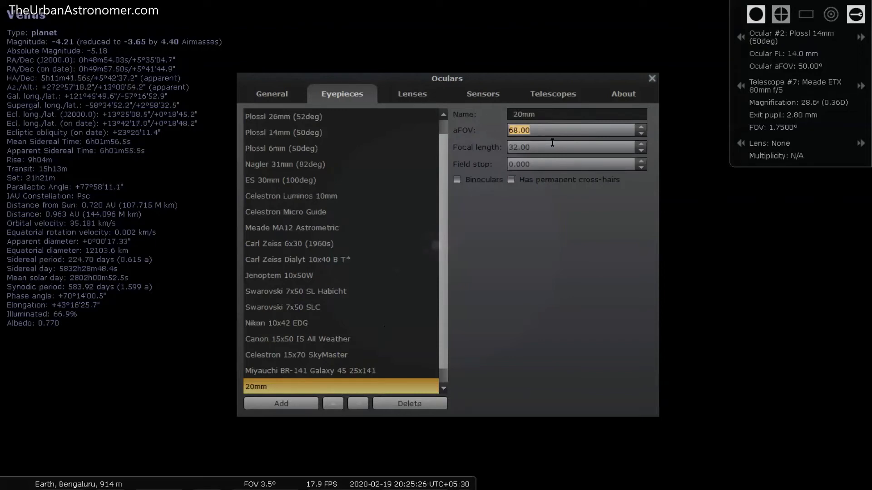
key("Tab")
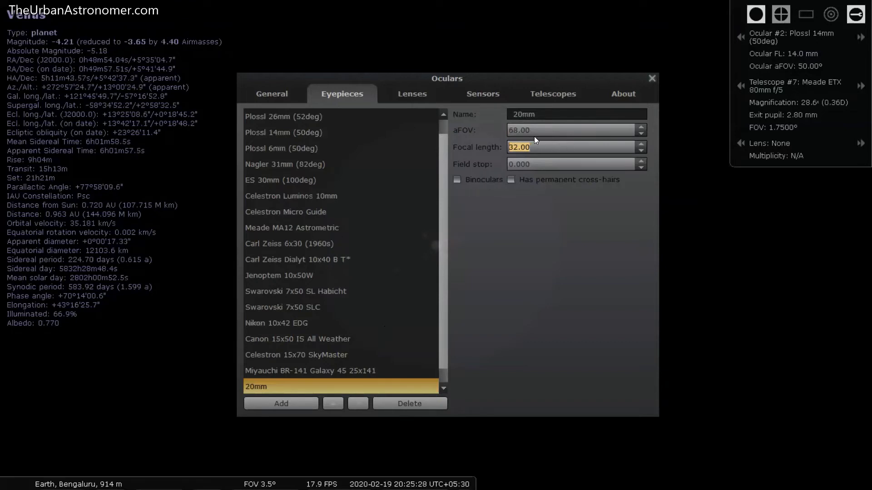
key("shift+Tab")
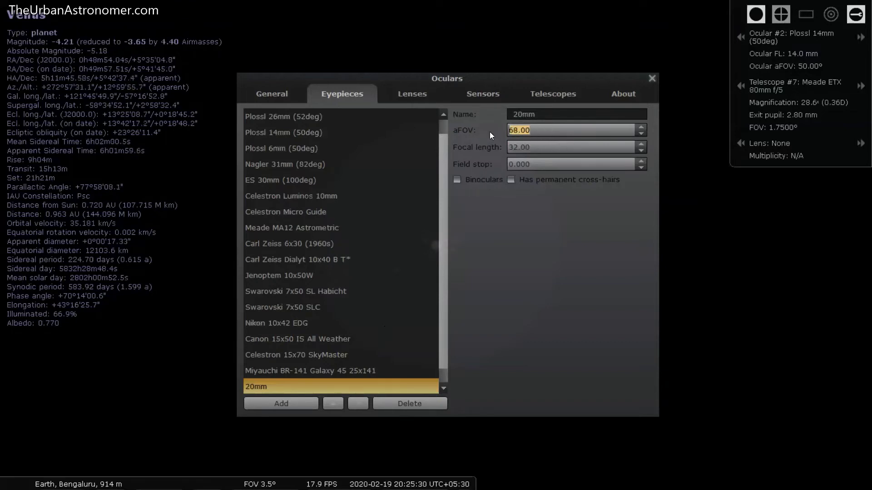
key("Tab")
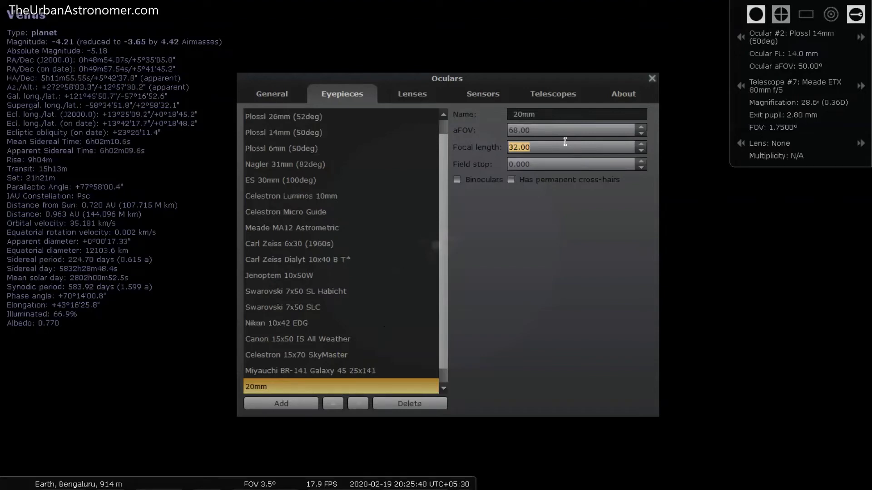
type("20")
key("Tab")
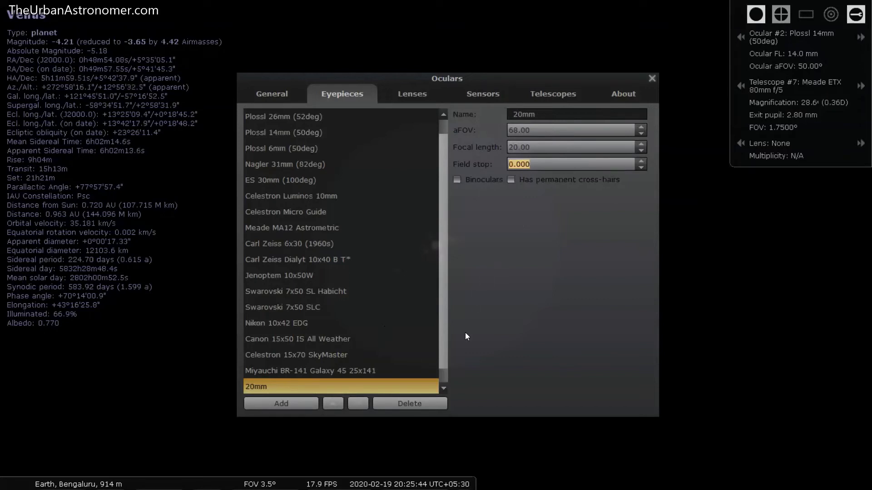
- Add an eyepiece named "10mm" with a focal length of 10
left_click(281, 404)
left_click_drag(561, 115, 484, 111)
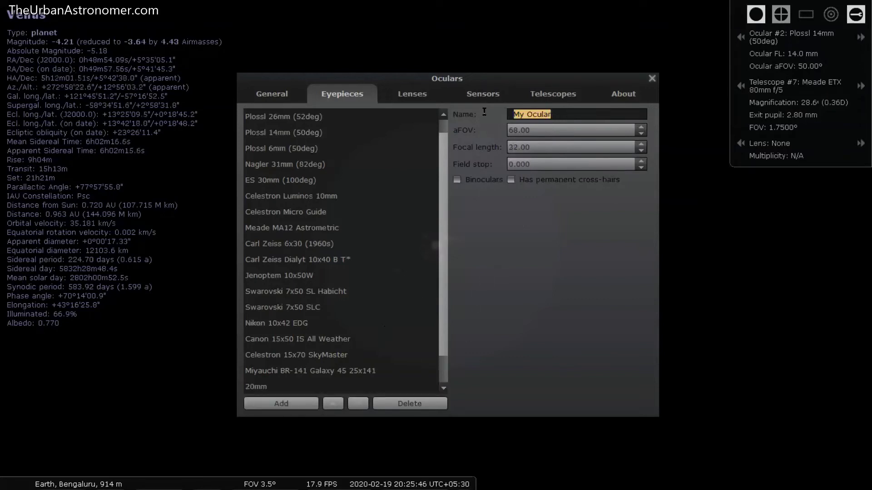
type("10mm")
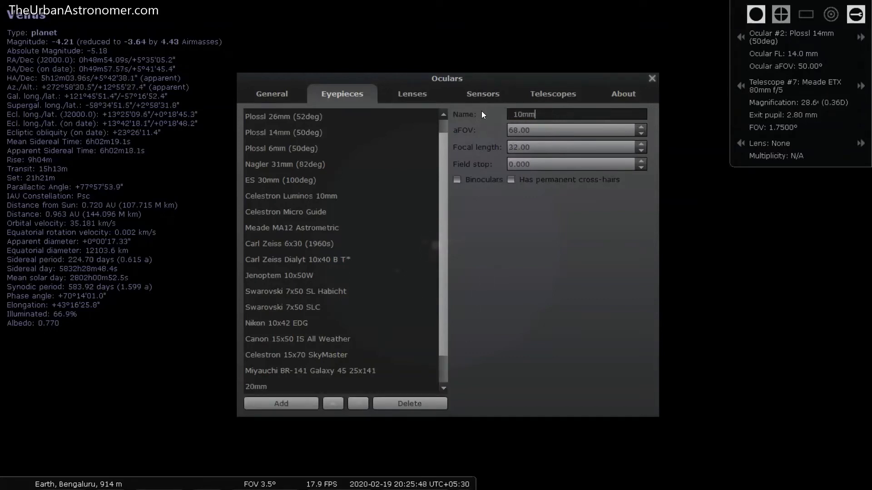
key("Tab")
key("Tab")
type("10")
key("Tab")
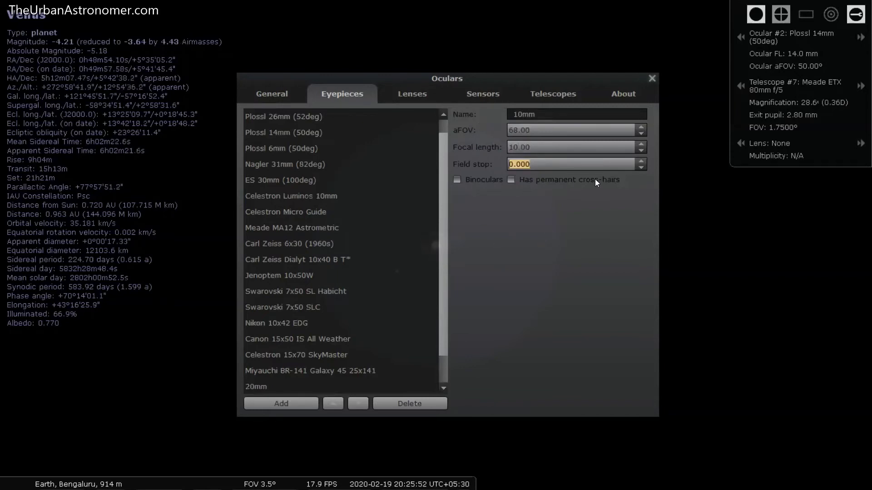
- Add an eyepiece named "4mm" with a focal length of 4
left_click(271, 404)
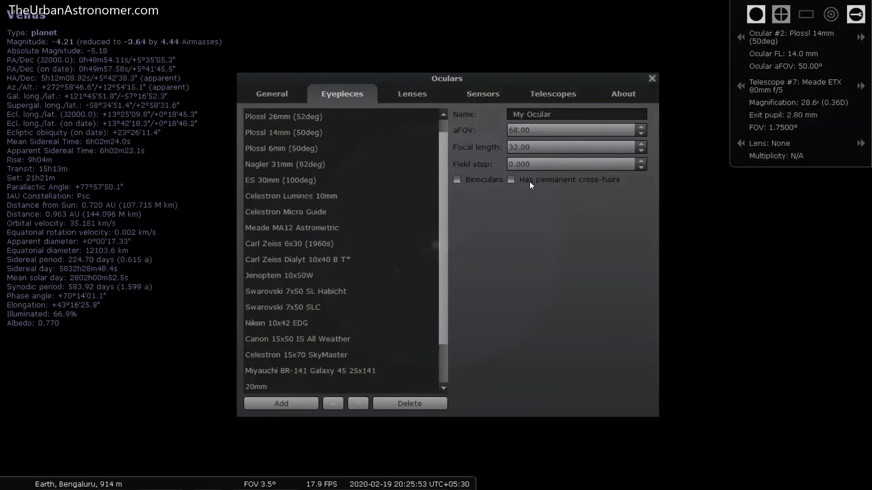
triple_click(538, 117)
type("4")
key("Tab")
key("Tab")
type("1")
type("4")
key("Tab")
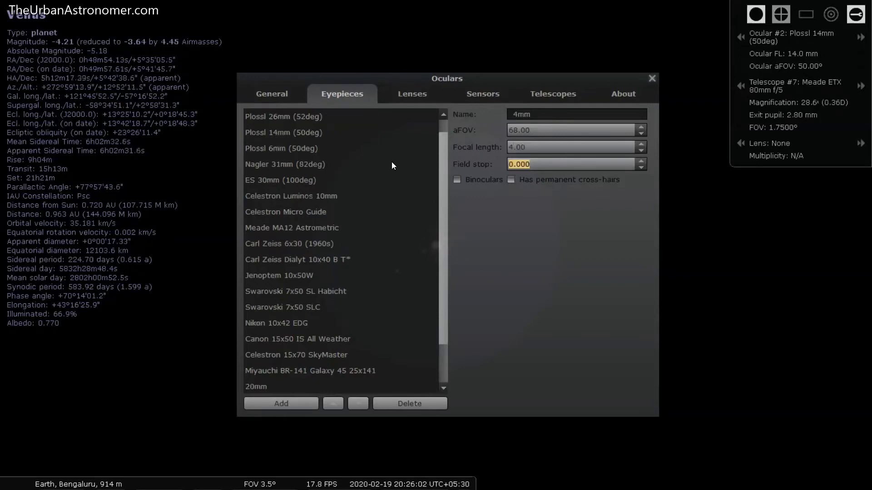
scroll(393, 166, "down", 1)
- Check the Barlow 3x lens and its multiplier in the Oculars settings, and close the settings window
left_click(410, 92)
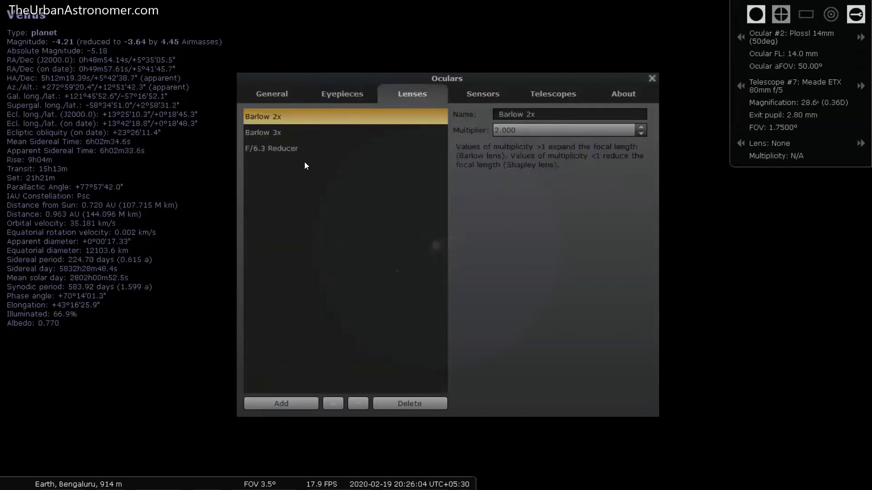
left_click(278, 132)
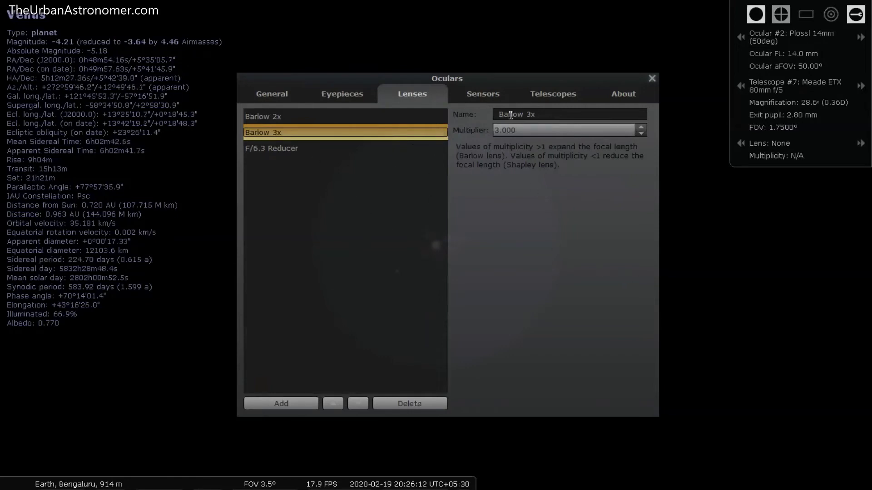
left_click(652, 78)
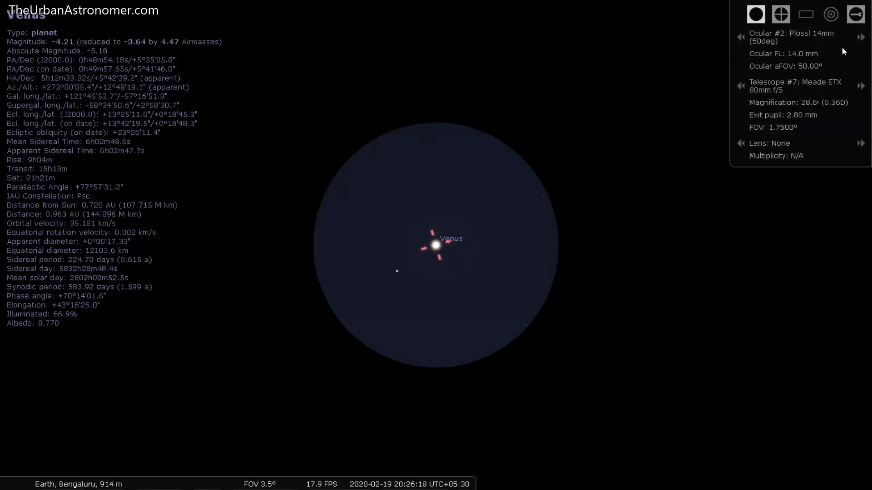
- Switch the ocular view's telescope to the Celestron Astromaster 130EQ
key("shift+bracketright")
key("shift+bracketright")
key("shift+bracketright")
key("shift+bracketright")
key("shift+bracketright")
key("shift+bracketright")
key("shift+bracketright")
key("shift+bracketright")
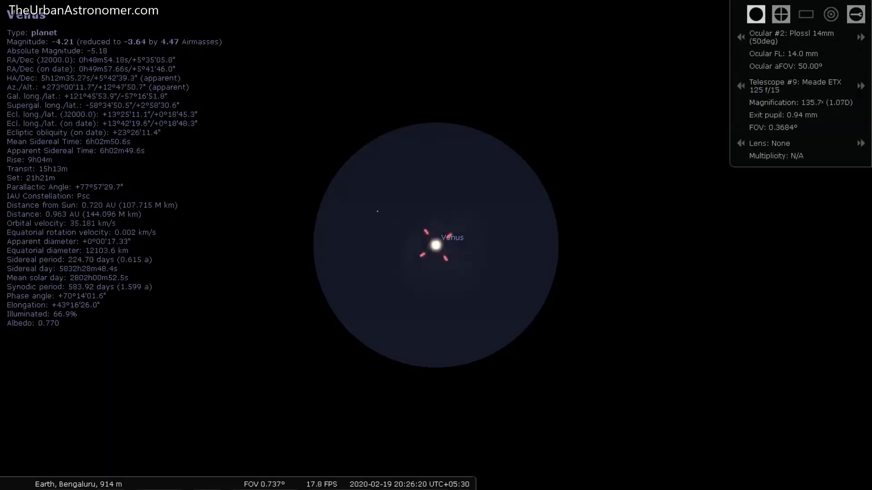
key("shift+bracketright")
key("shift+bracketright")
key("shift+bracketright")
key("shift+bracketright")
key("shift+bracketright")
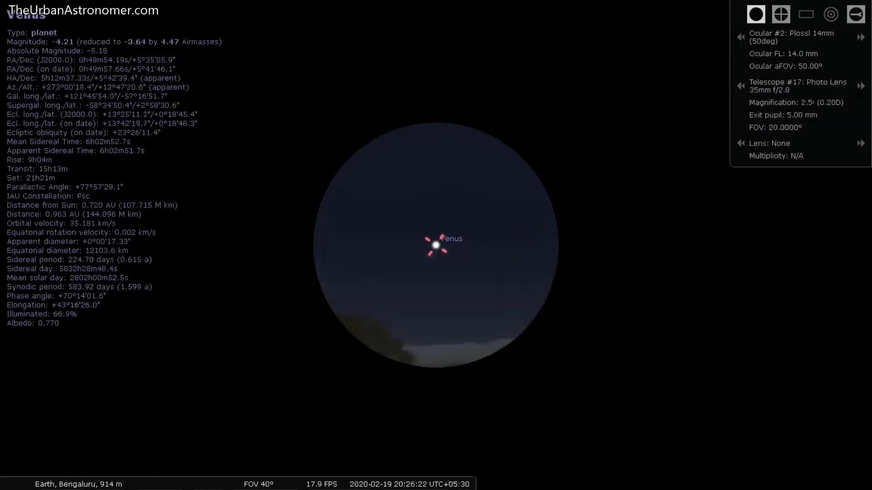
key("shift+bracketright")
key("shift+bracketright")
key("shift+bracketright")
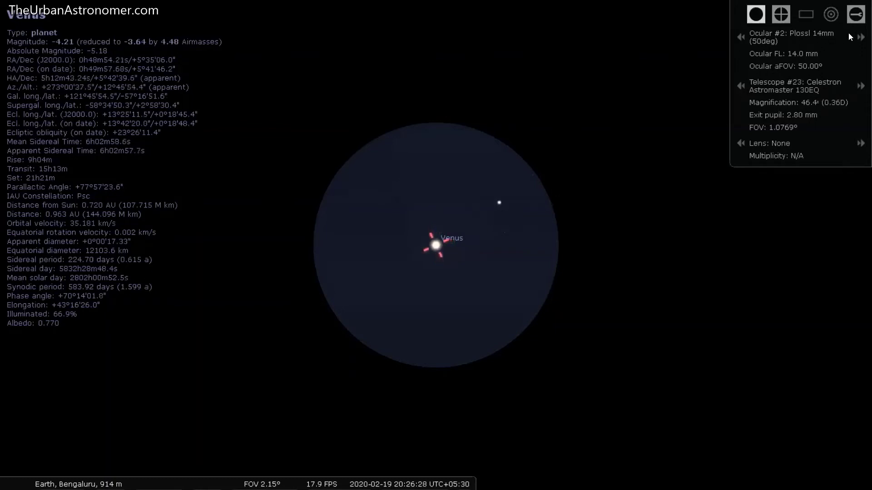
- Select the 20mm ocular for viewing Venus through the Astromaster 130EQ
left_click(740, 38)
left_click(741, 37)
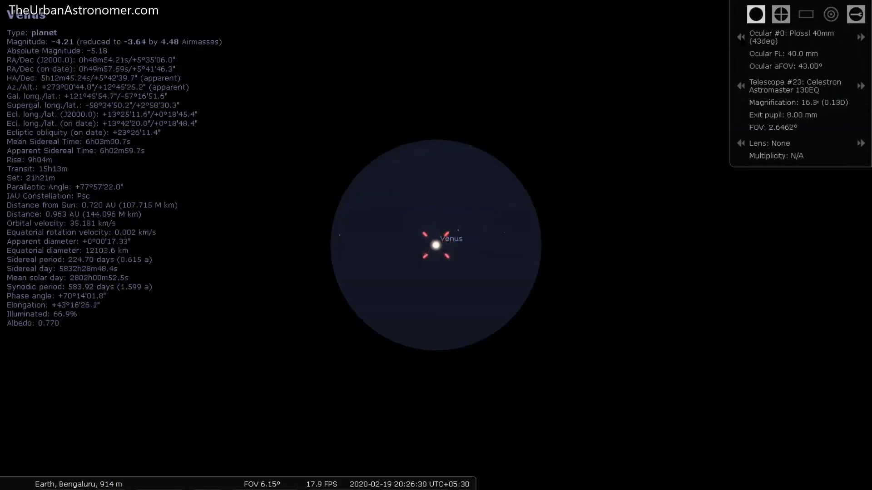
left_click(741, 37)
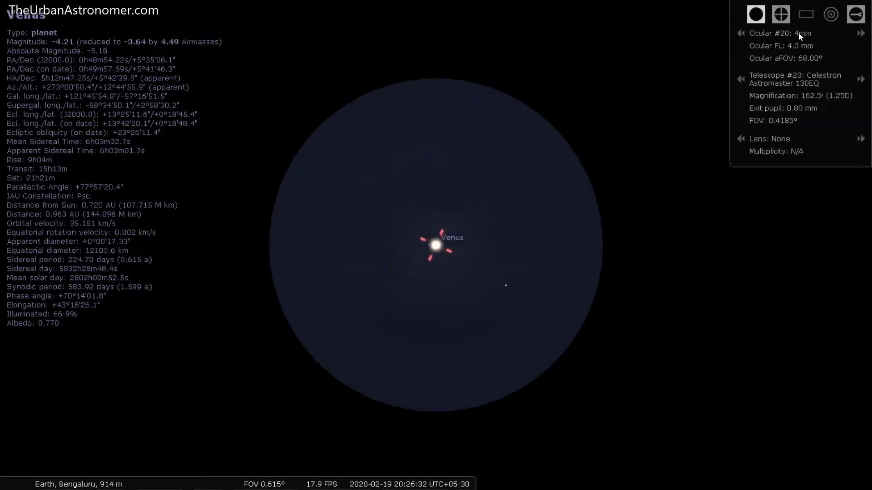
left_click(741, 38)
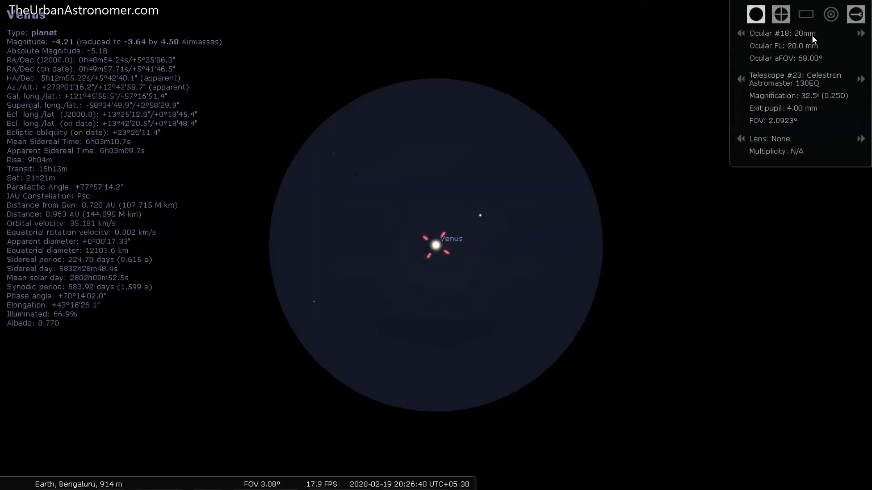
right_click(417, 329)
left_click(436, 244)
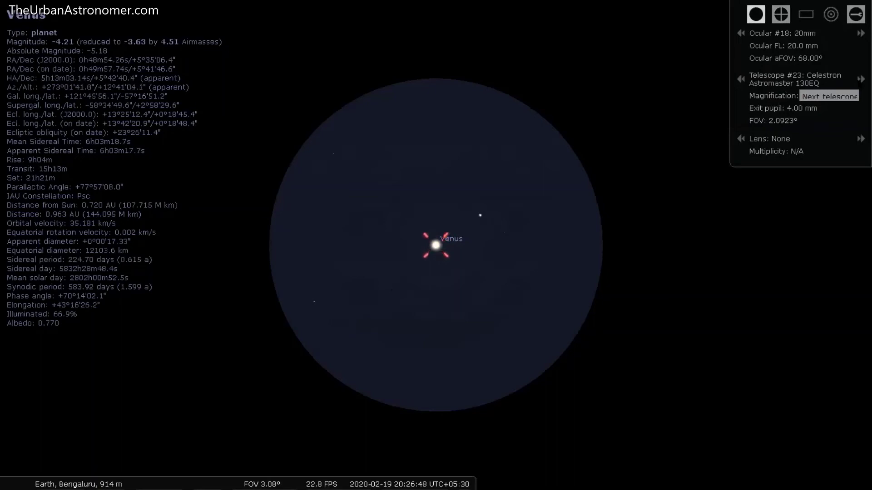
- Compare Venus through the Celestron Powerseeker 127EQ and Astromaster 130EQ with the 20mm and 10mm oculars, ending on the Powerseeker with the 10mm
left_click(860, 80)
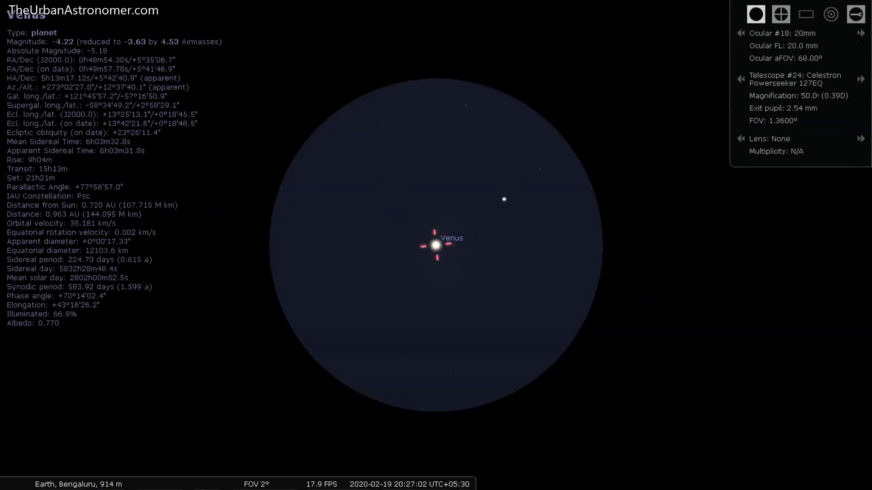
left_click(741, 80)
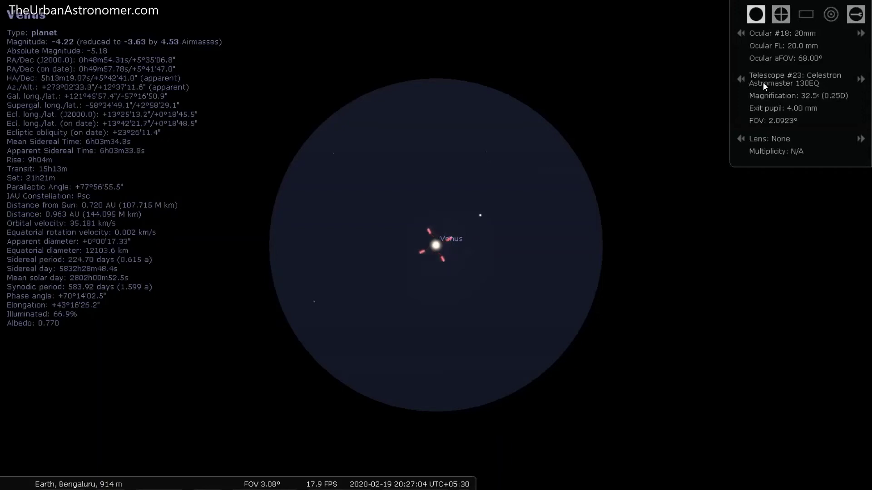
left_click(861, 33)
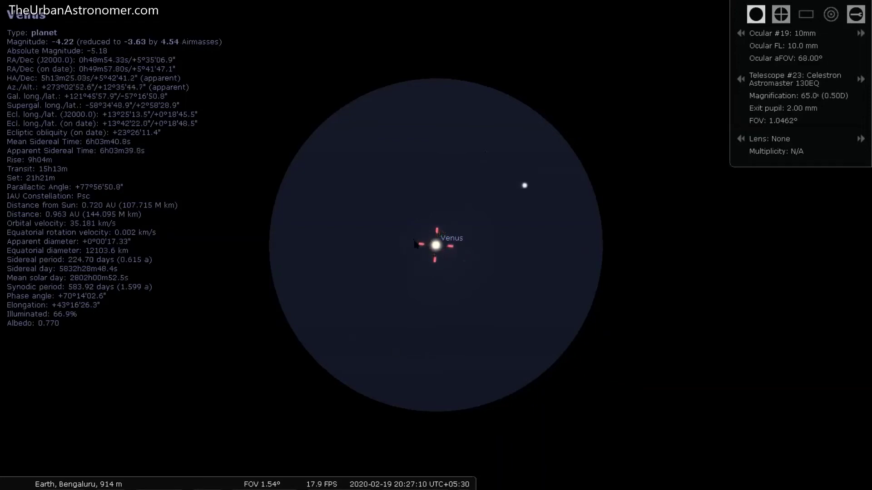
left_click(860, 79)
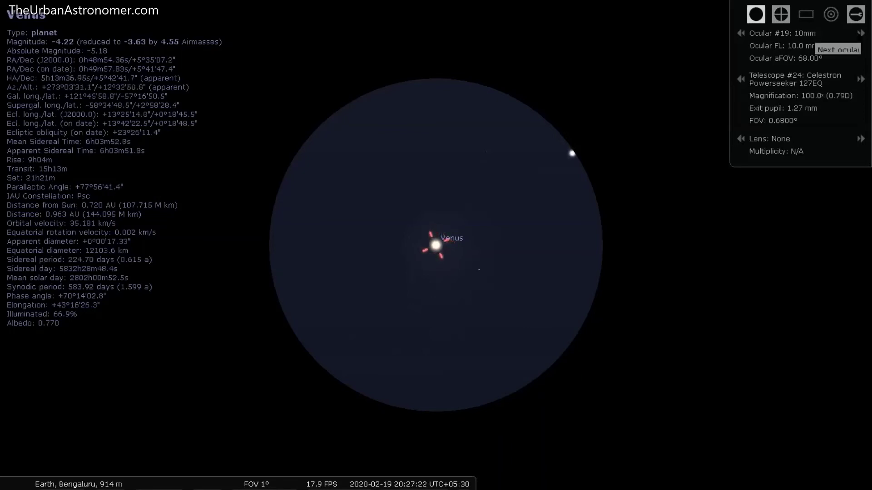
- Compare Venus through the Powerseeker 127EQ and Astromaster 130EQ with the 4mm ocular and Barlow 3x lens, ending on the Astromaster
left_click(860, 33)
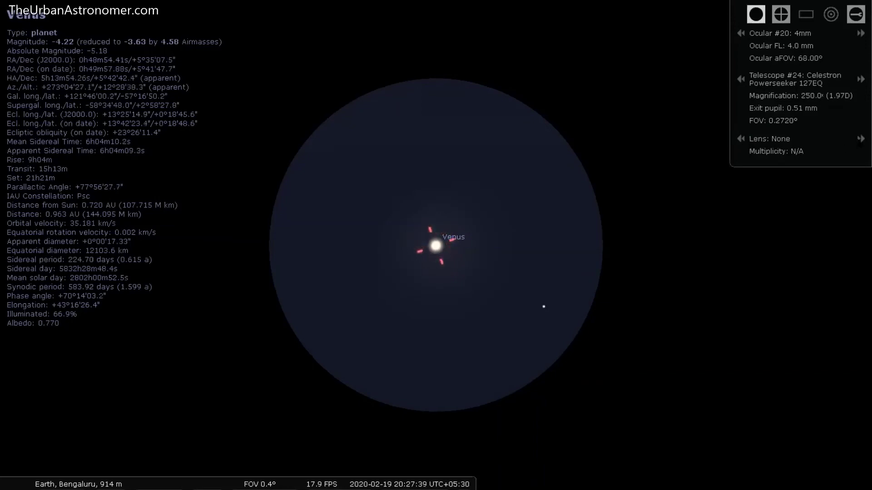
left_click(861, 138)
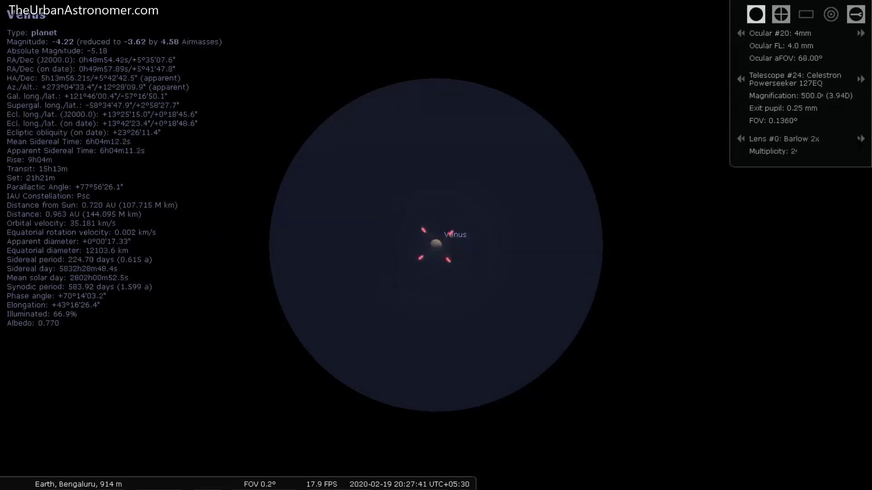
left_click(861, 138)
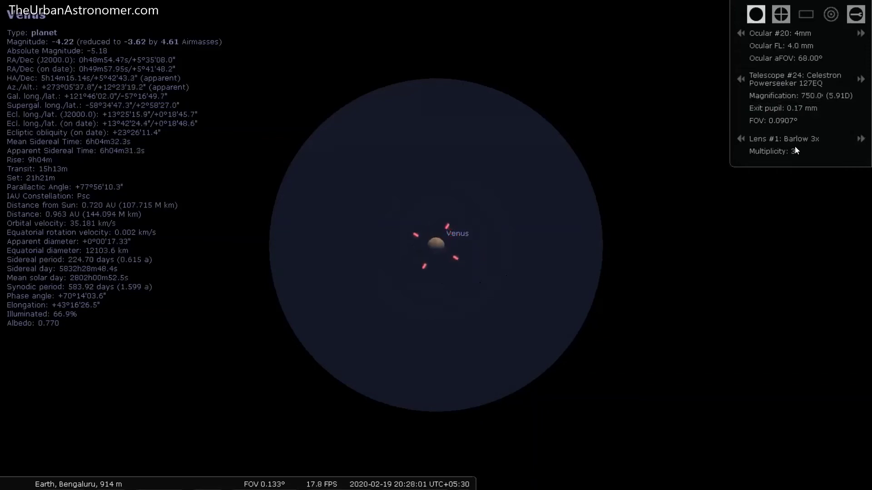
left_click(740, 80)
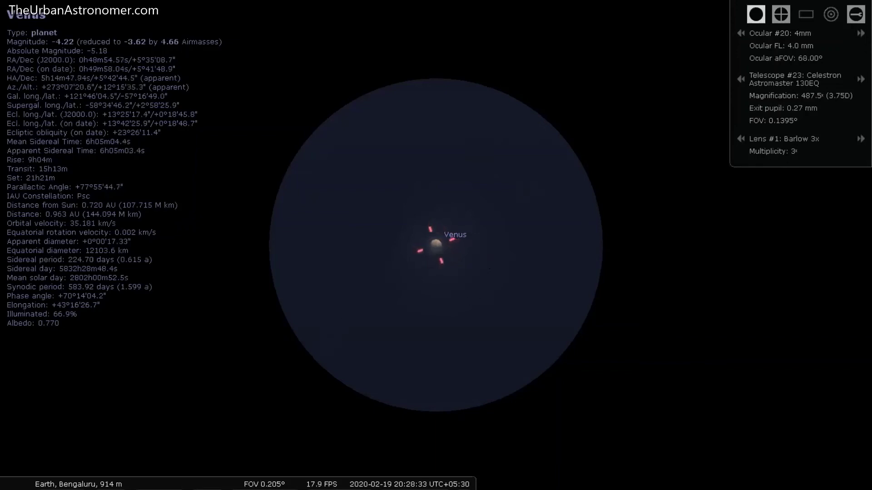
- Find Jupiter in the object search and hide the ground that blocks the view
key("ctrl+f")
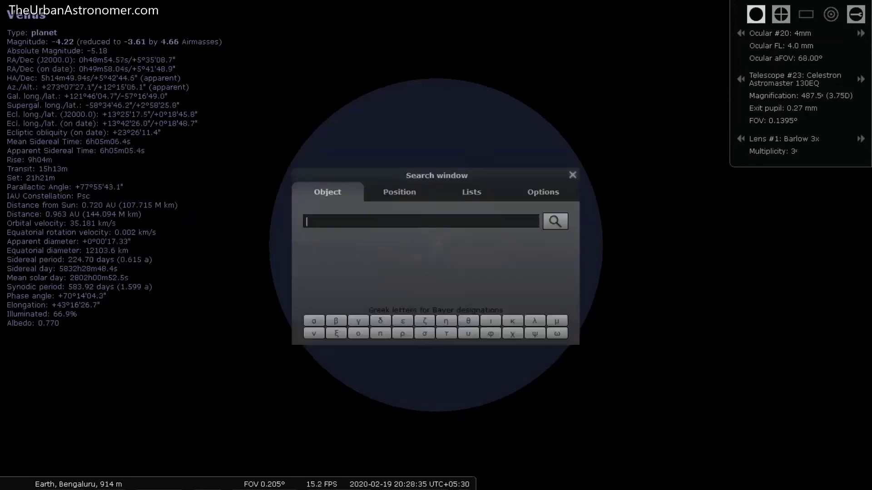
type("jupiter")
key("Return")
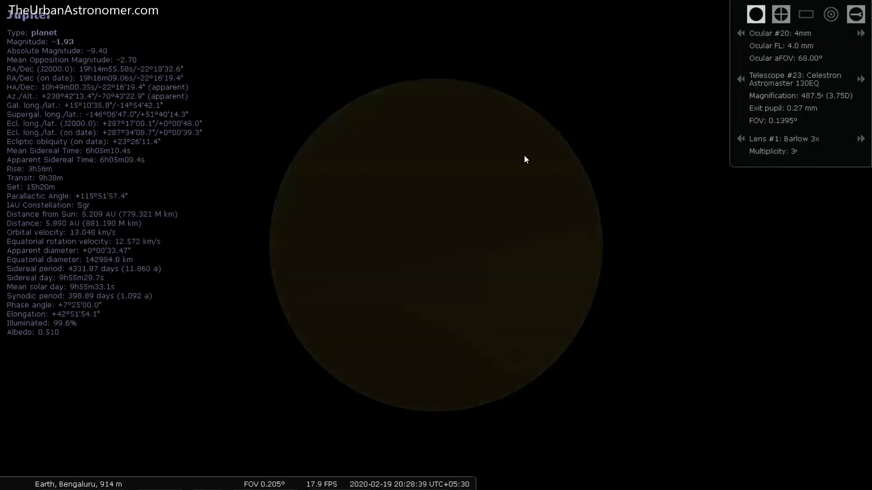
mouse_move(18, 483)
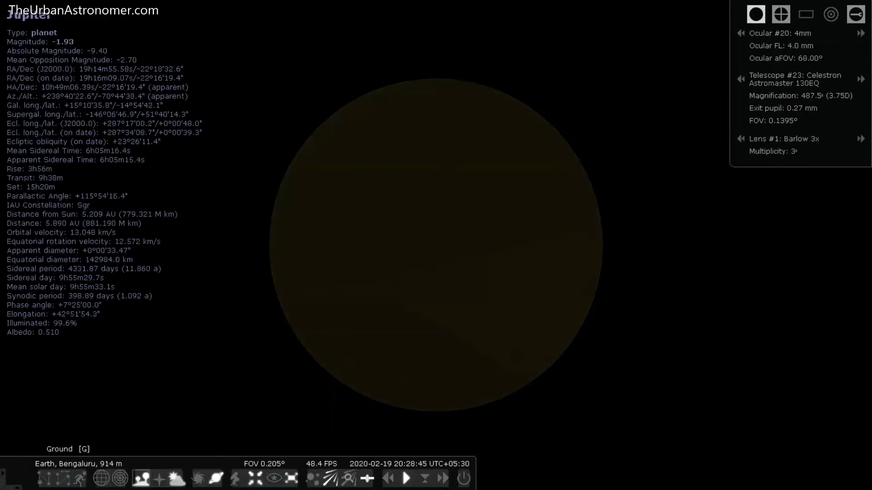
left_click(141, 477)
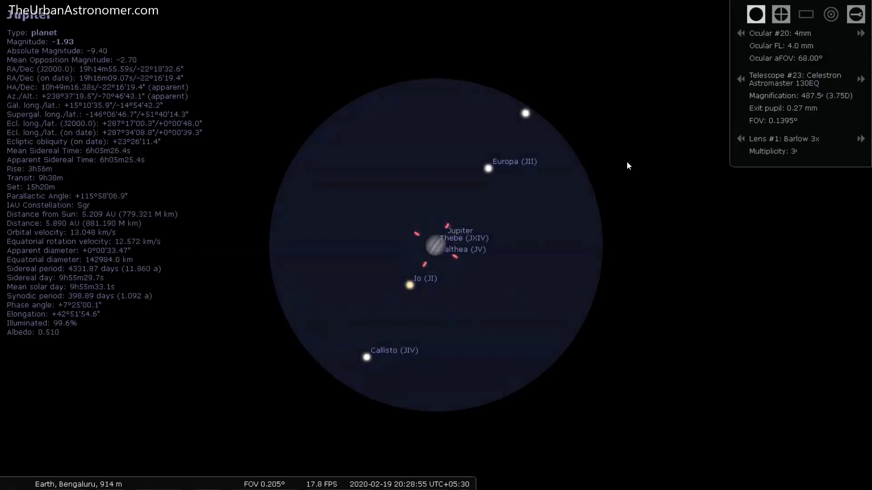
- Compare Jupiter through the Powerseeker 127EQ and Astromaster 130EQ, changing to the 10mm ocular without a lens and ending on the Powerseeker
left_click(860, 79)
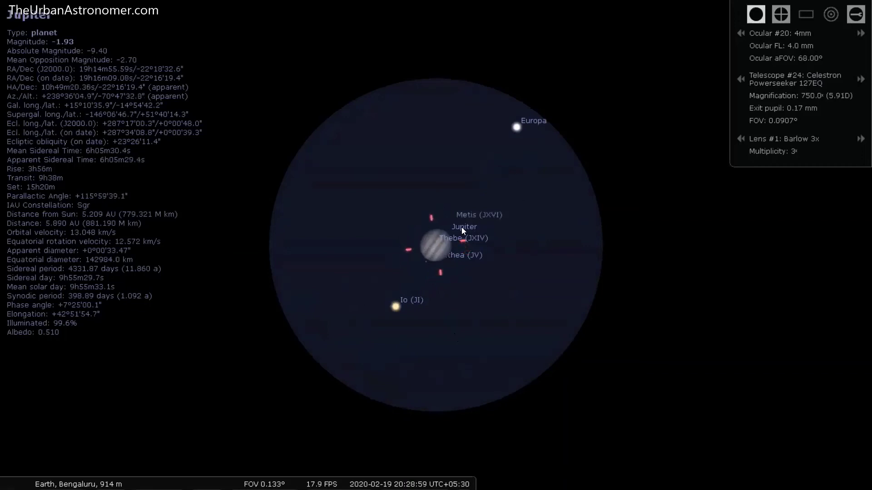
left_click(740, 33)
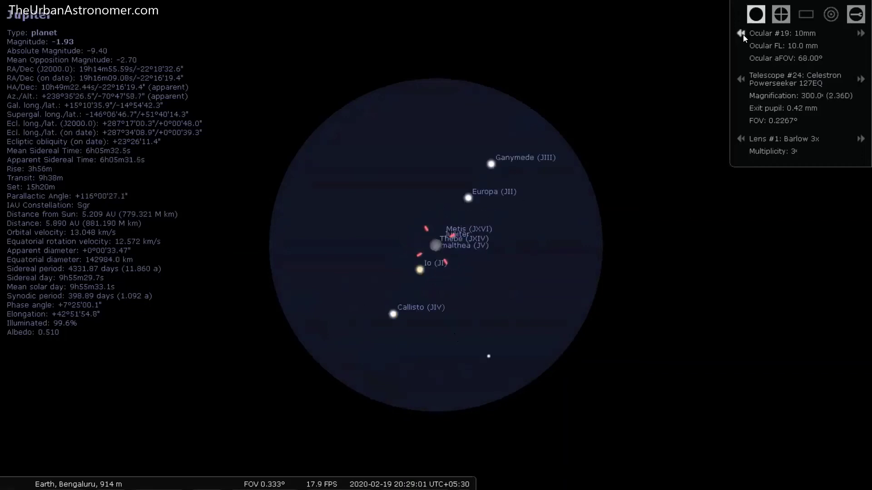
left_click(740, 139)
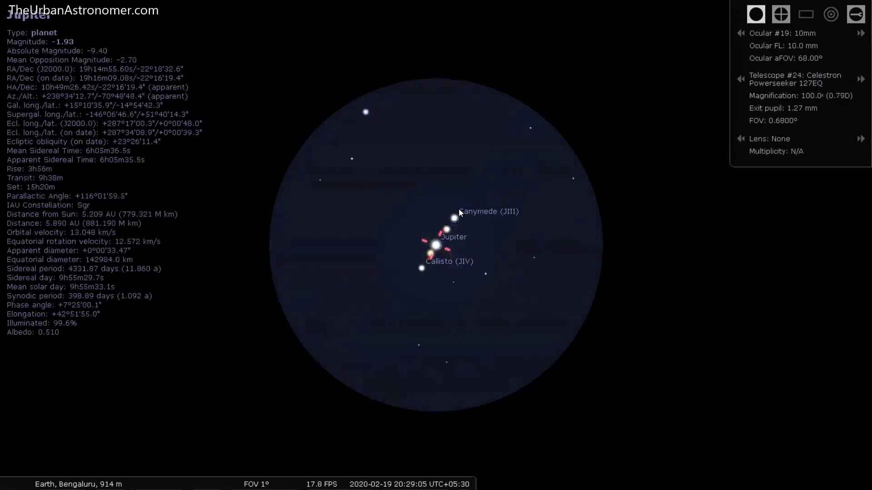
left_click(741, 80)
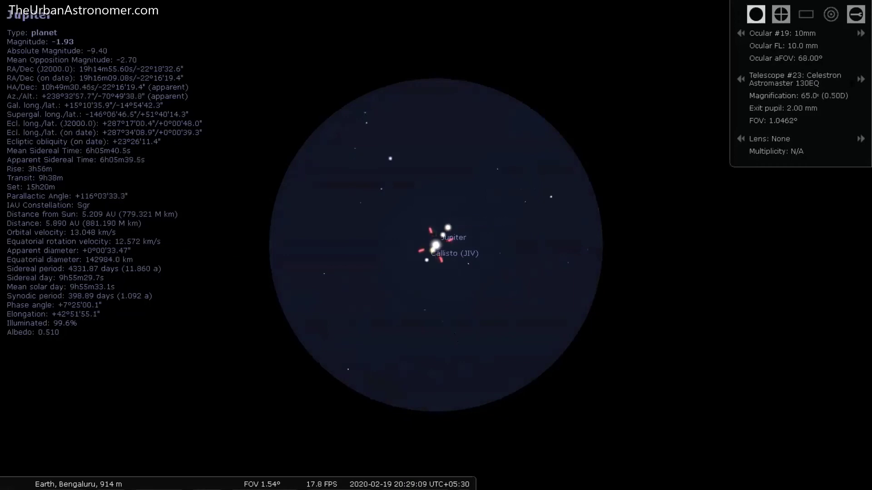
left_click(860, 79)
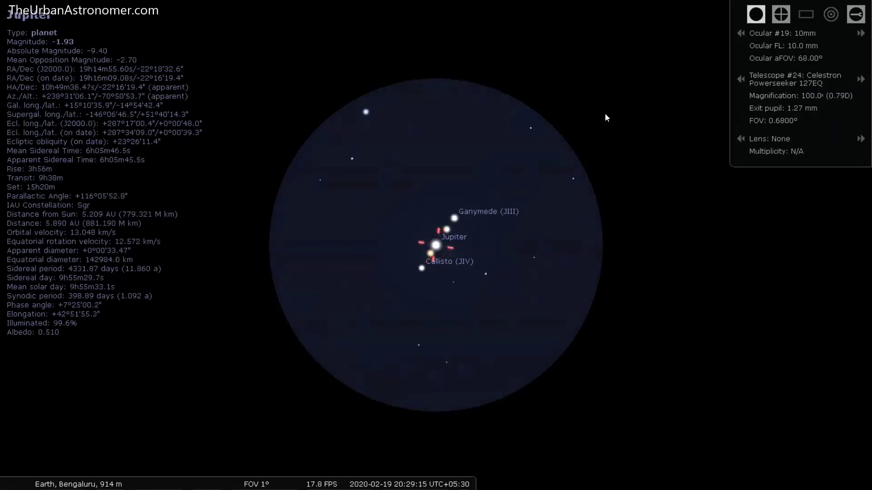
- Find the Orion Nebula in the object search and keep it selected in the Powerseeker 127EQ's 10mm ocular view
key("ctrl+f")
type("orion nebula")
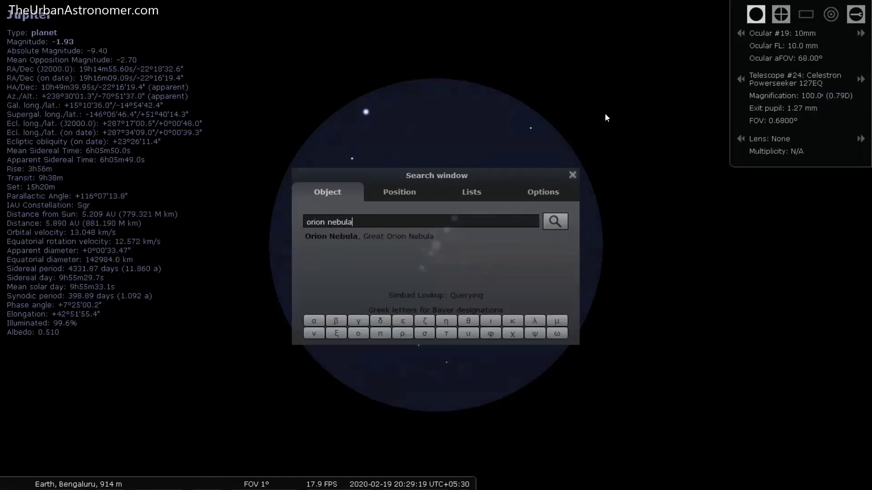
key("Return")
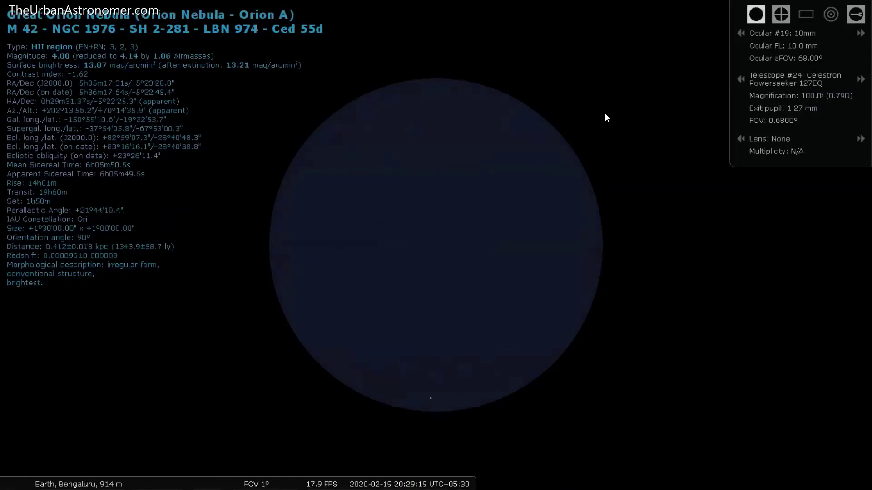
mouse_move(291, 478)
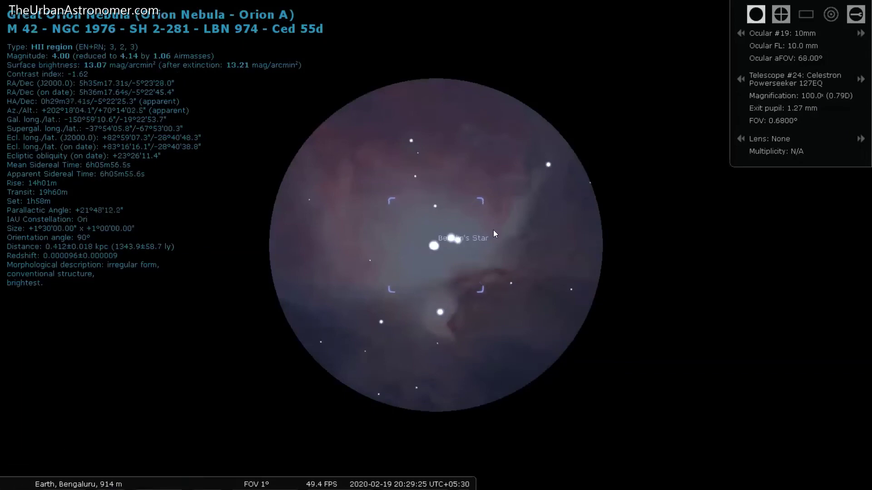
left_click(548, 164)
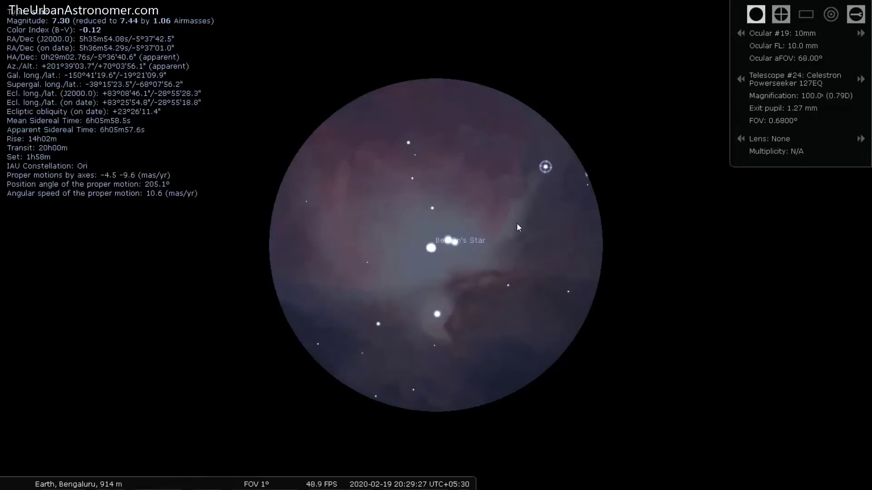
left_click(335, 324)
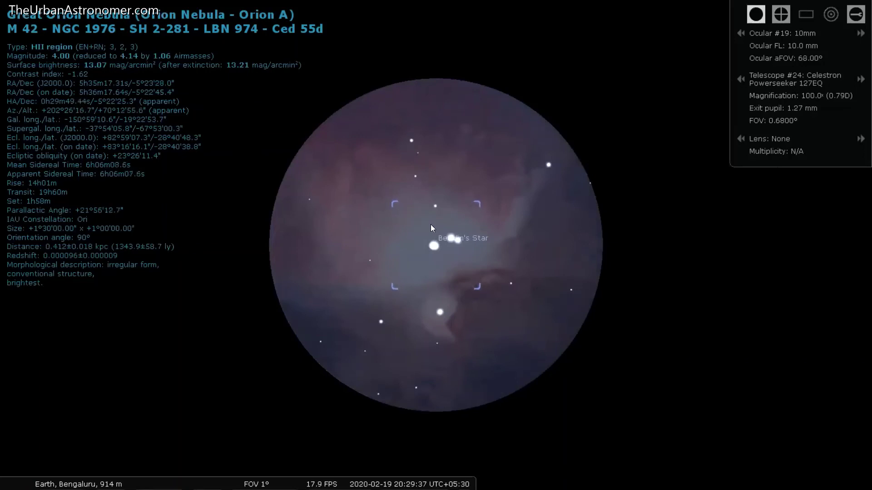
- Deselect the Orion Nebula and compare it through the Astromaster 130EQ and Powerseeker 127EQ with the 20mm ocular, ending on the Astromaster
left_click(740, 80)
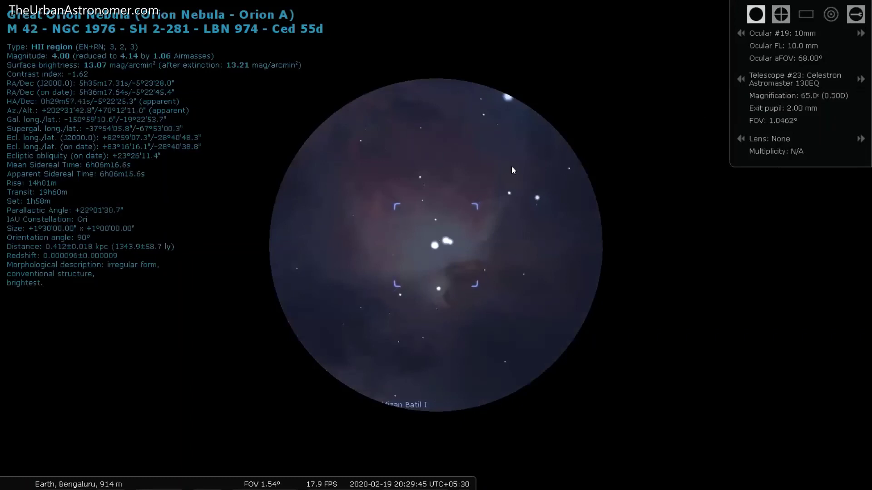
right_click(530, 201)
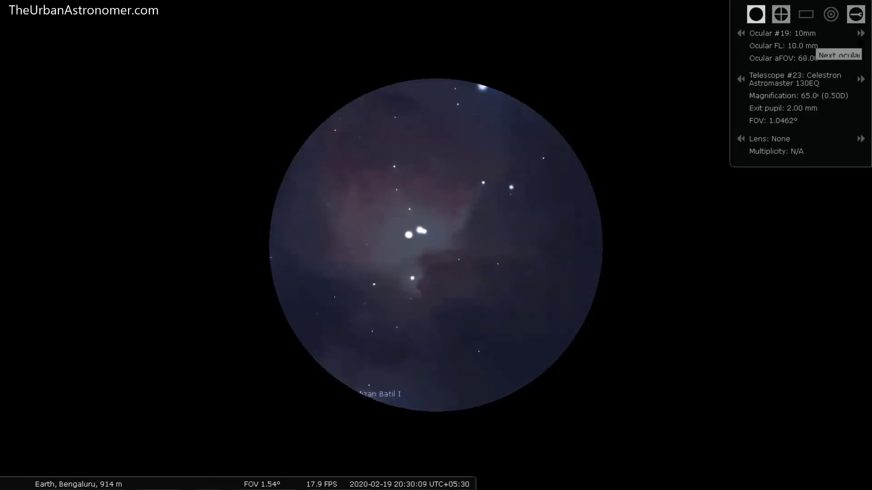
left_click(860, 33)
left_click(740, 33)
left_click(741, 33)
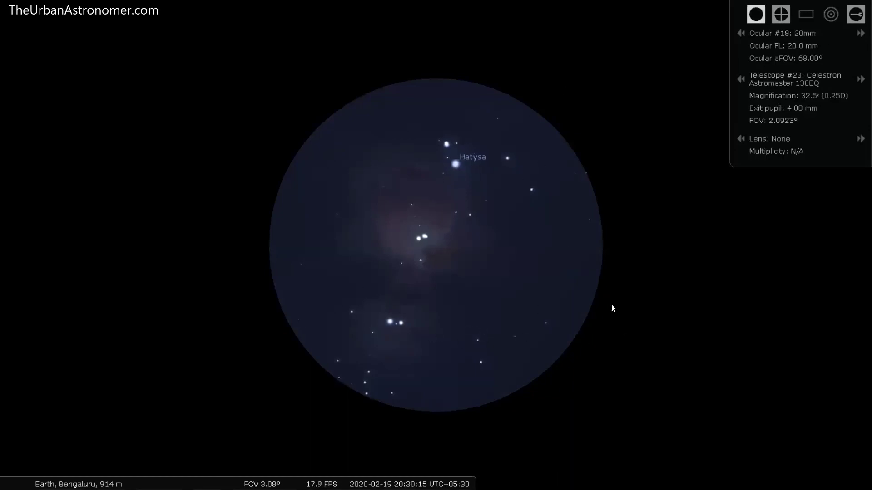
key("shift+bracketright")
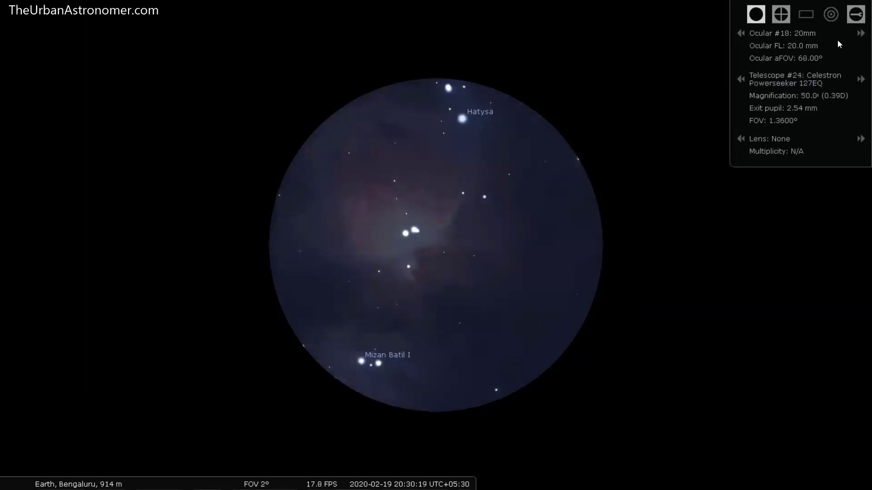
left_click(740, 82)
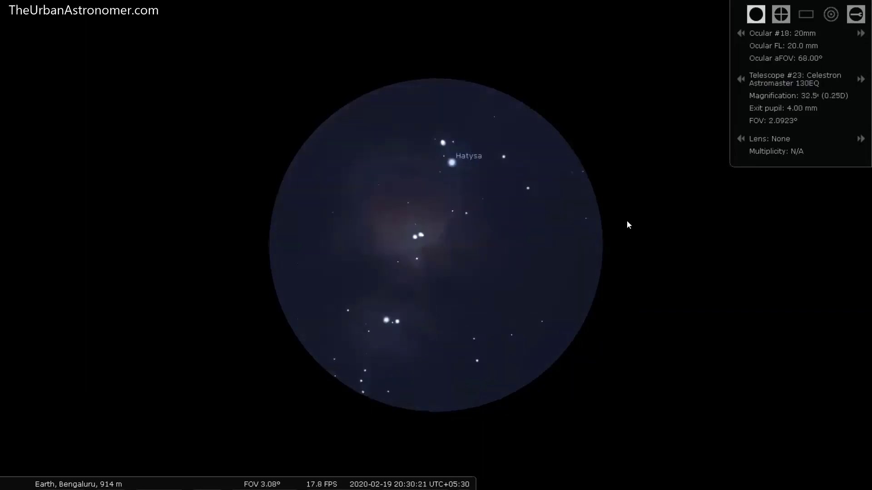